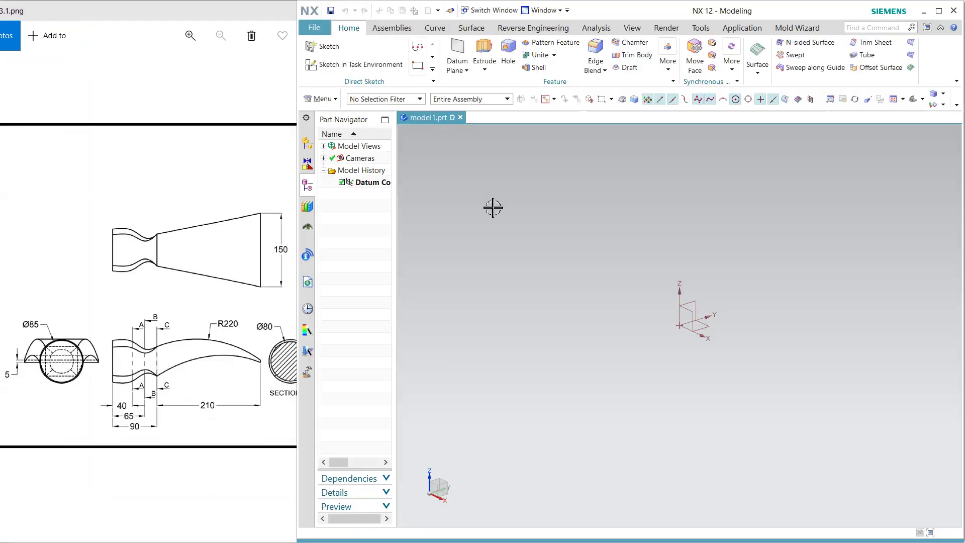
On the XZ datum plane, draw a Ø85 circle centred on the origin and finish the sketch
left_click(379, 67)
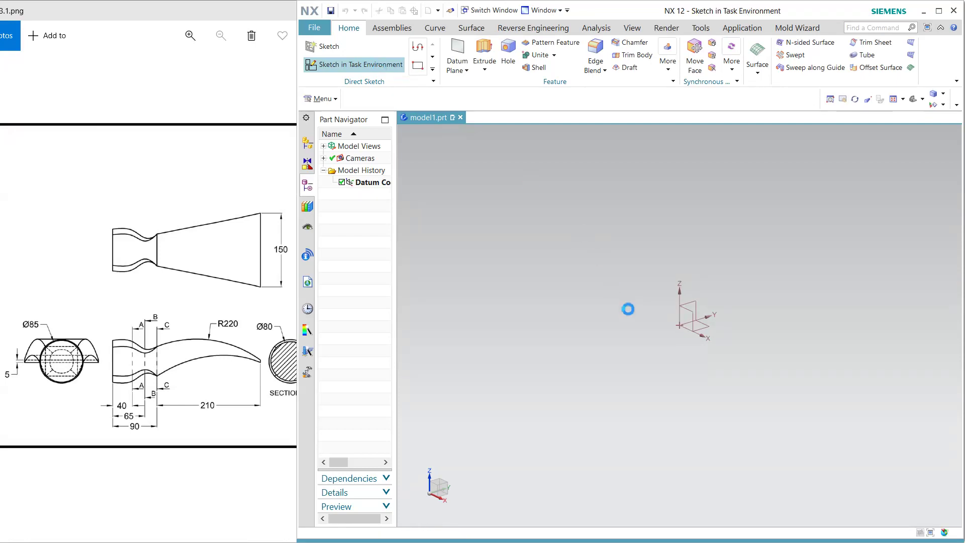
left_click(693, 314)
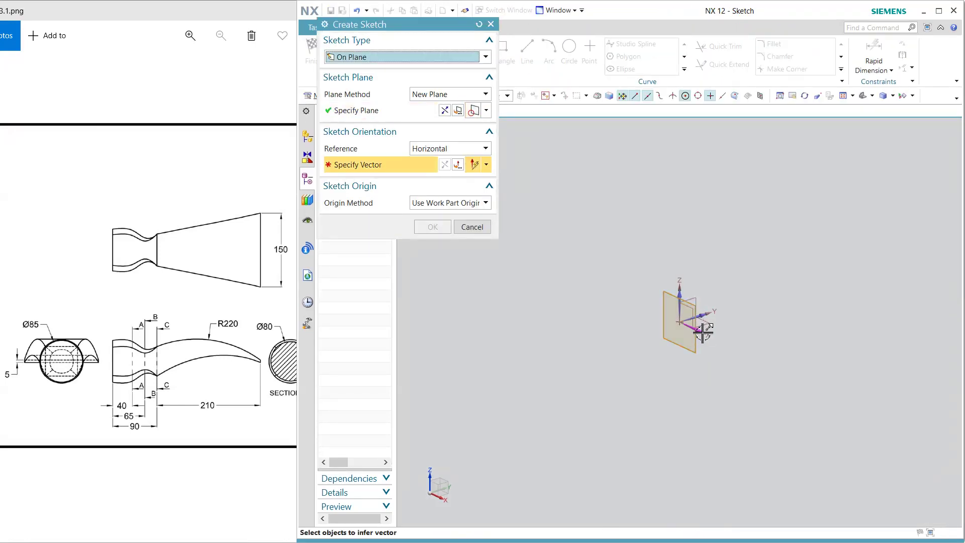
left_click(452, 113)
left_click(430, 229)
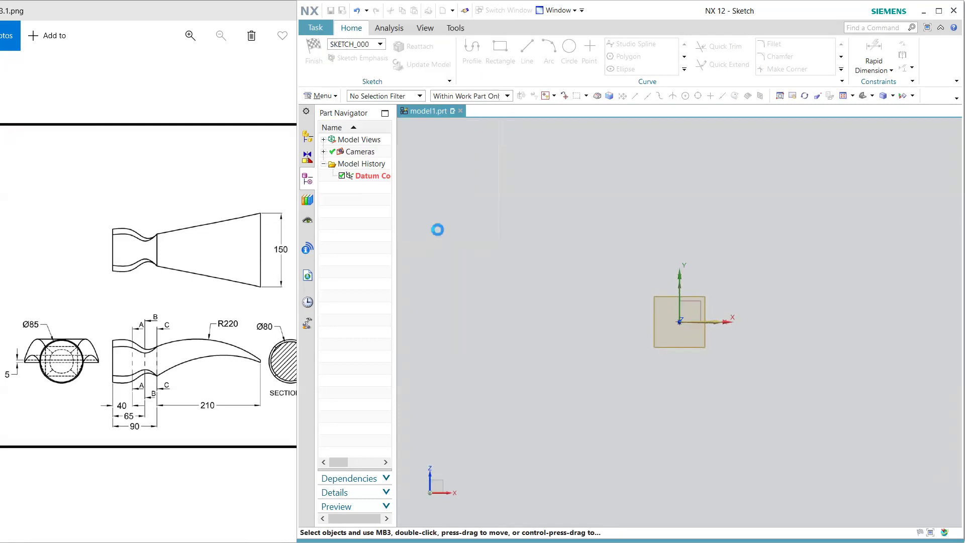
left_click(569, 51)
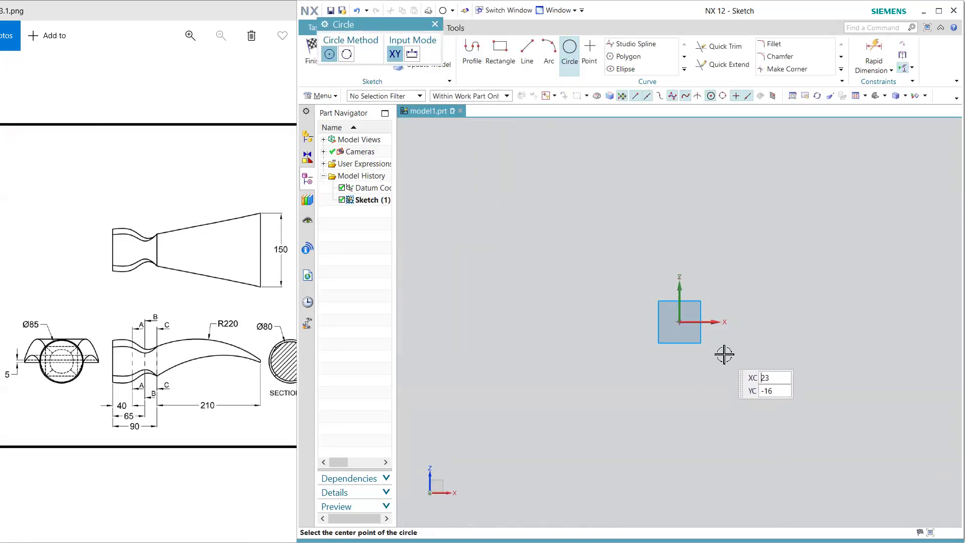
left_click(684, 322)
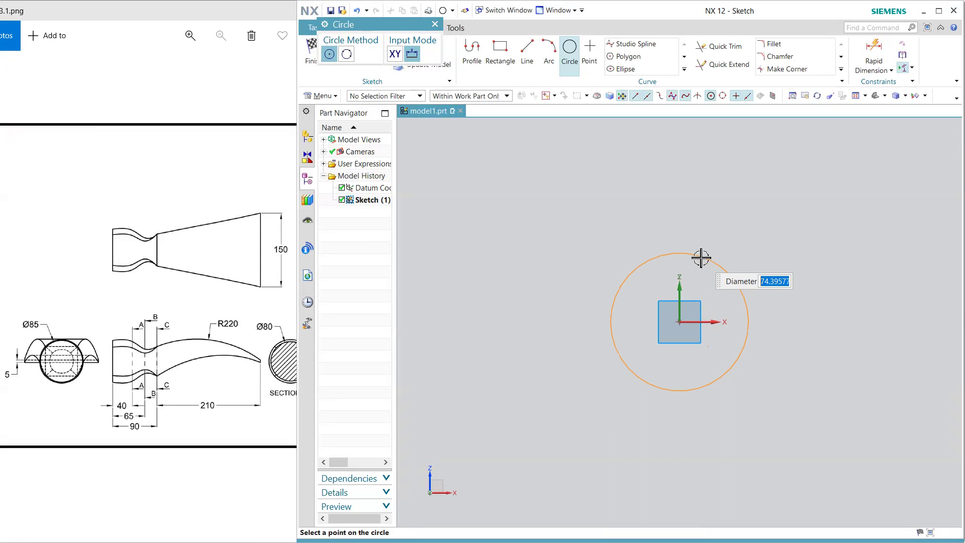
type("85")
key("Return")
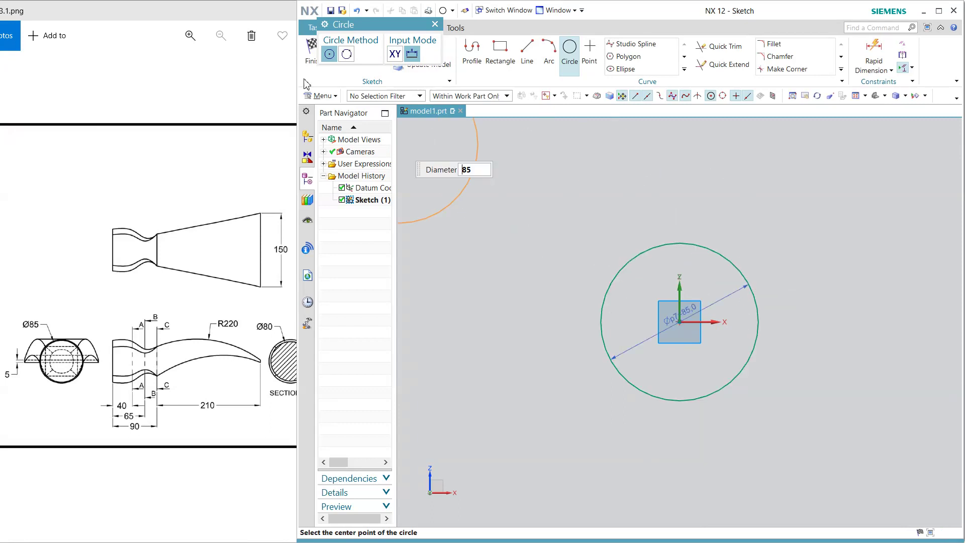
left_click(310, 59)
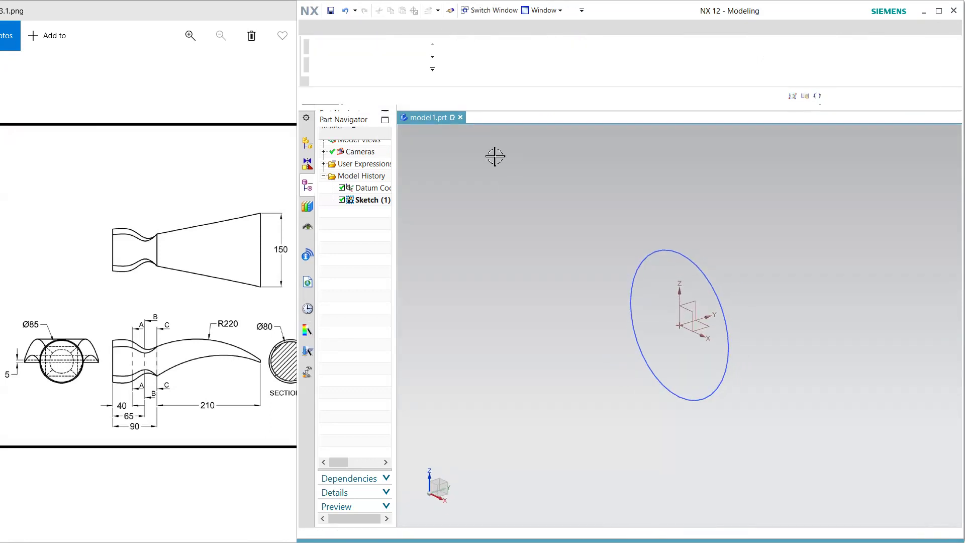
Create datum planes offset 40, 65 and 90 mm from the XZ plane
left_click(451, 65)
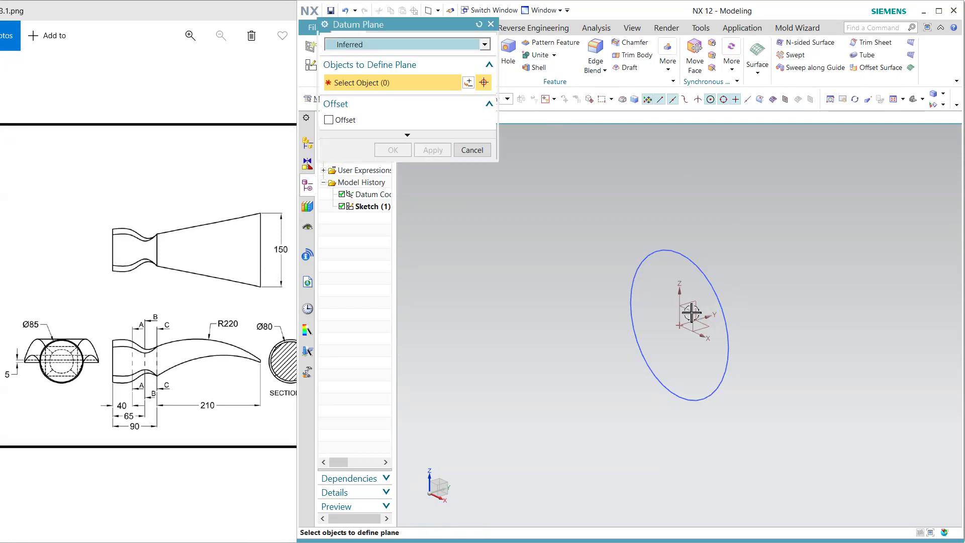
left_click(691, 312)
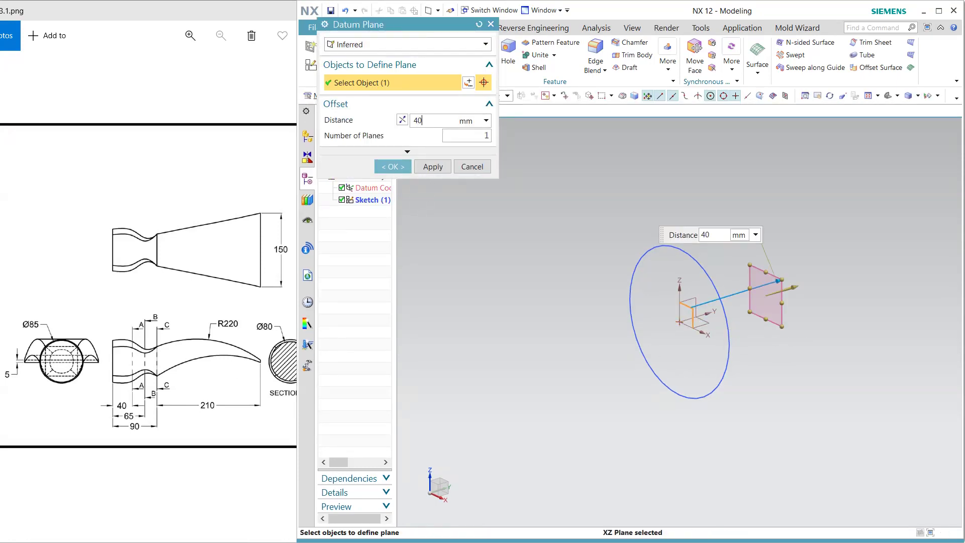
left_click(427, 166)
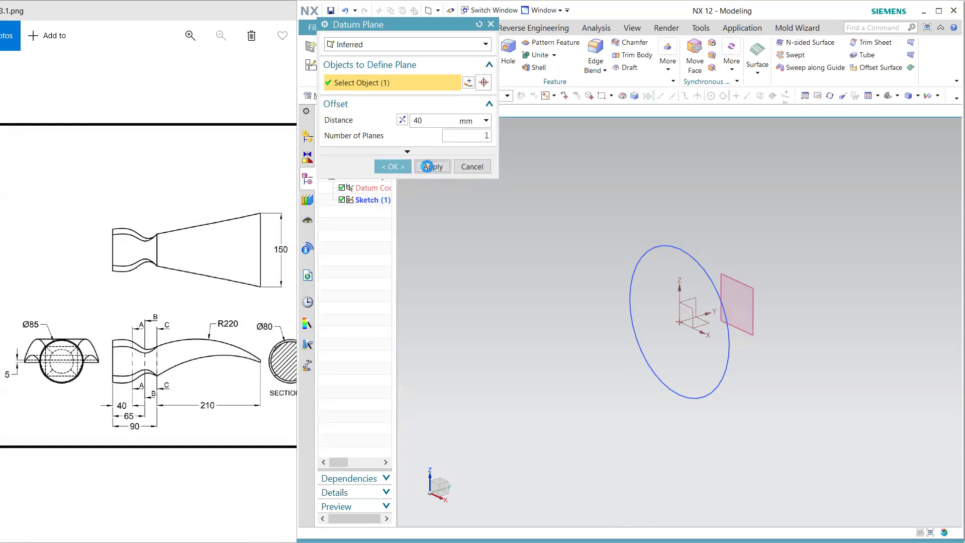
left_click(687, 315)
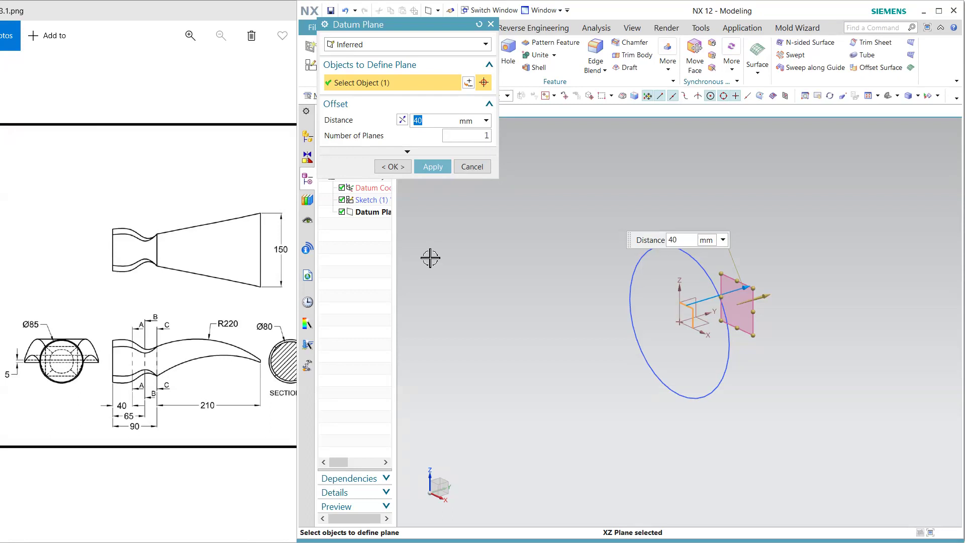
type("65")
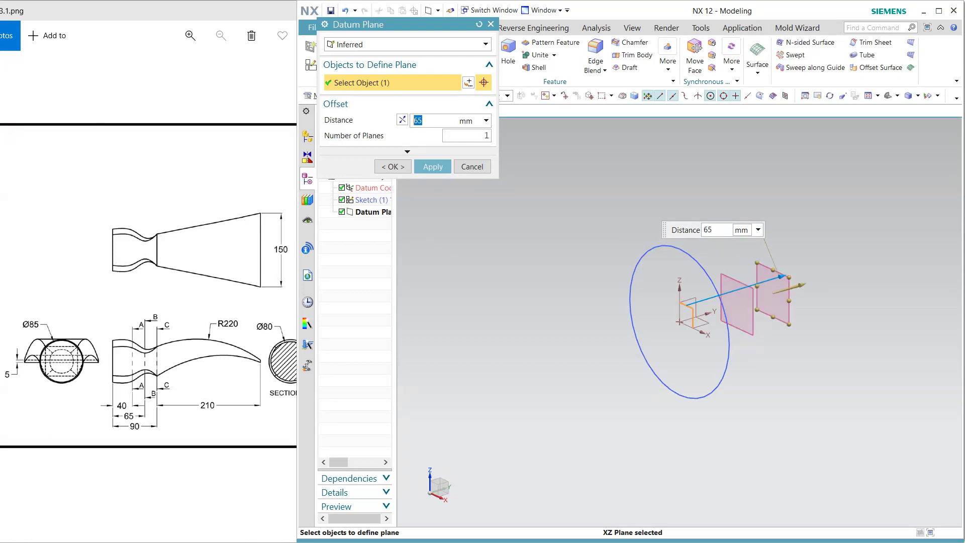
left_click(433, 166)
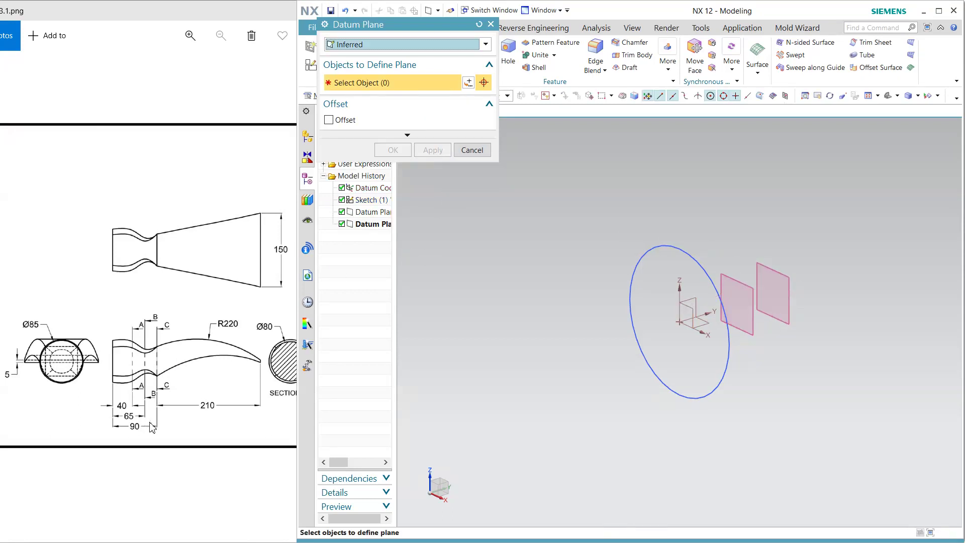
left_click(689, 307)
type("90")
key("Return")
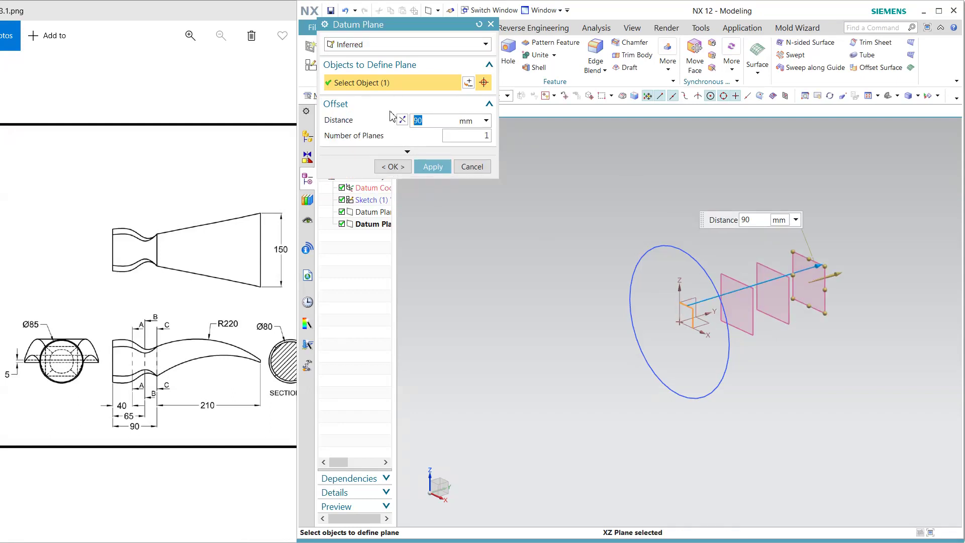
left_click(432, 167)
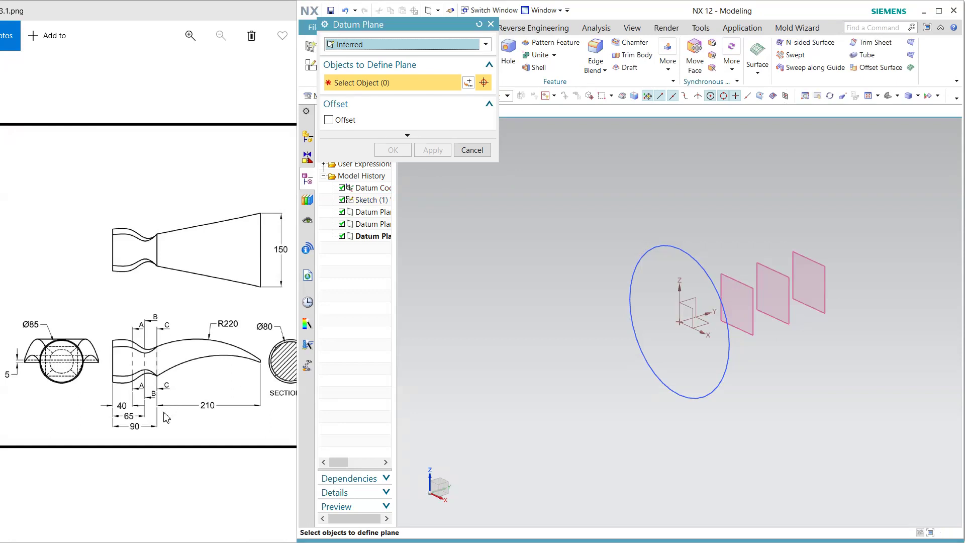
Add a datum plane offset 210 mm from the 90 mm plane
left_click(826, 279)
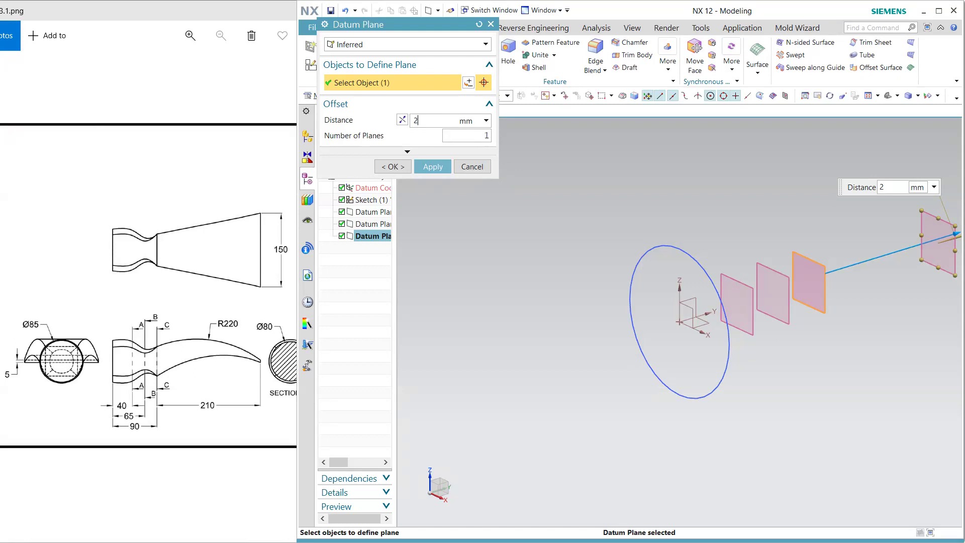
type("210")
key("Return")
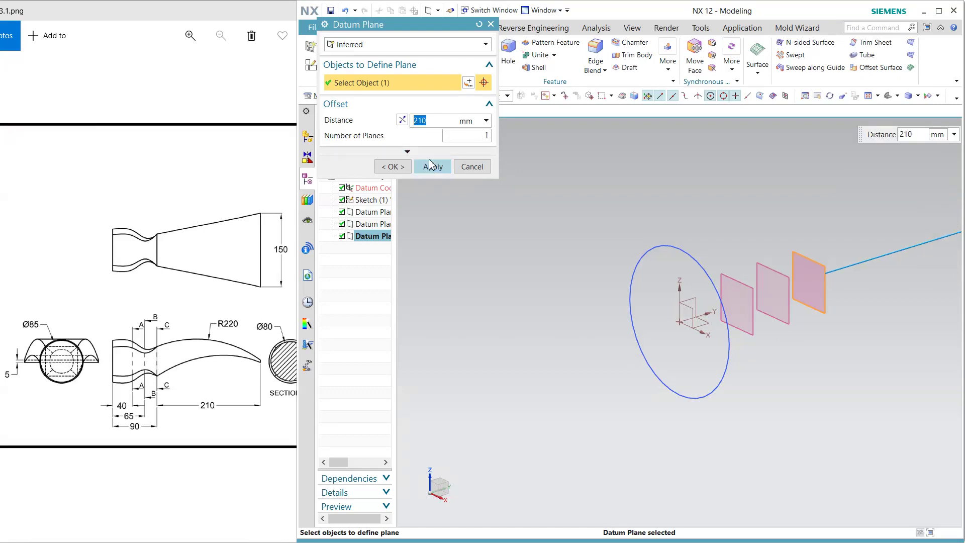
left_click(395, 166)
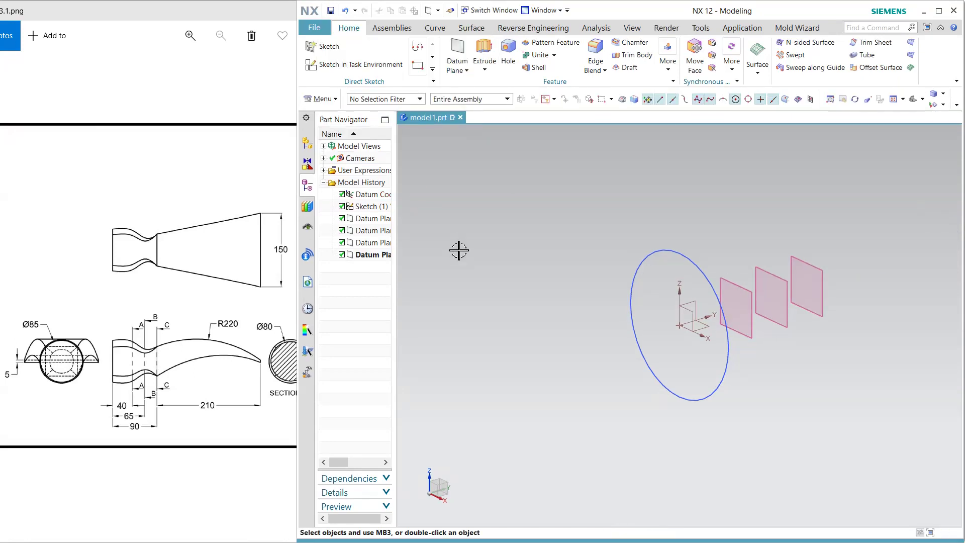
Start a new sketch on the second offset datum plane with its horizontal direction set
left_click(349, 65)
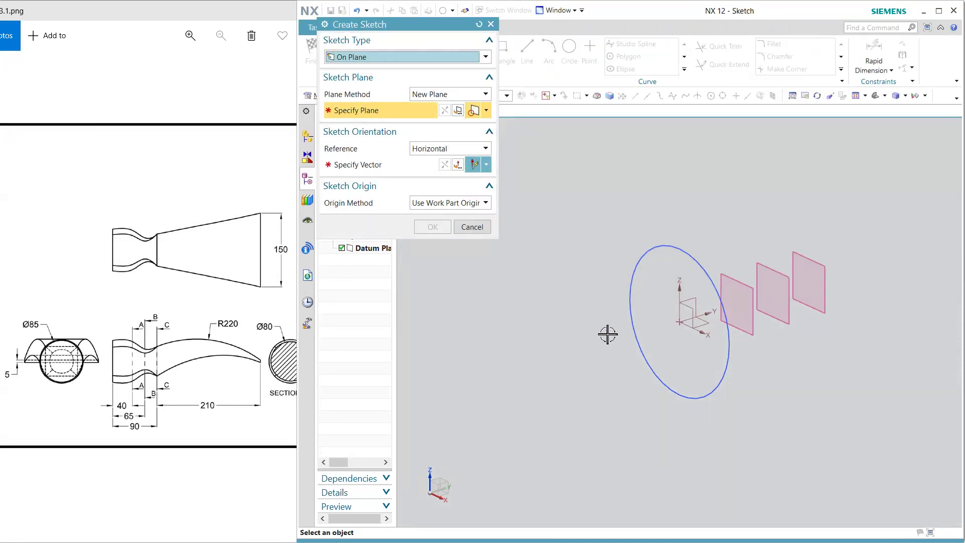
mouse_move(610, 333)
middle_mouse_down()
mouse_move(635, 323)
mouse_move(621, 330)
middle_mouse_up()
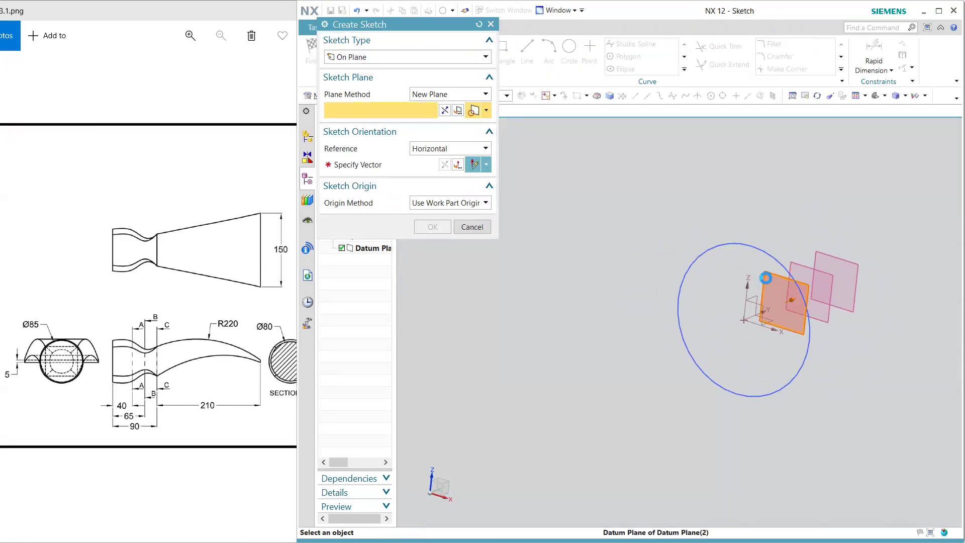
left_click(765, 282)
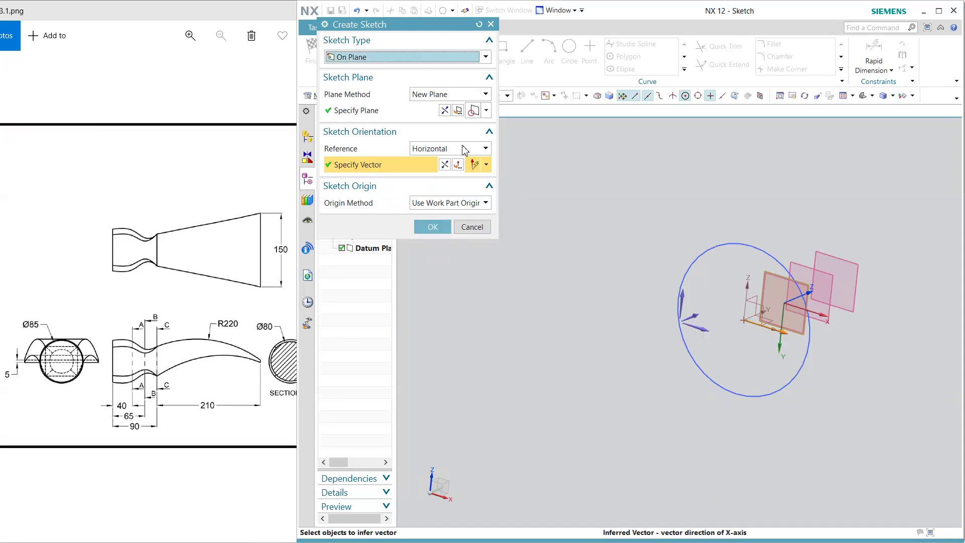
left_click(445, 111)
left_click(436, 227)
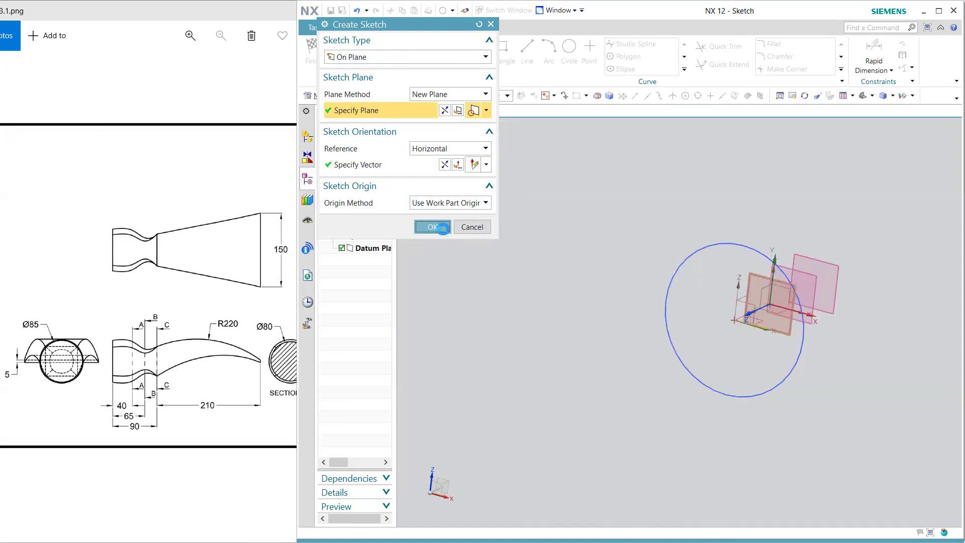
Draw a Ø80 circle centred on the sketch origin and finish the sketch
left_click(568, 50)
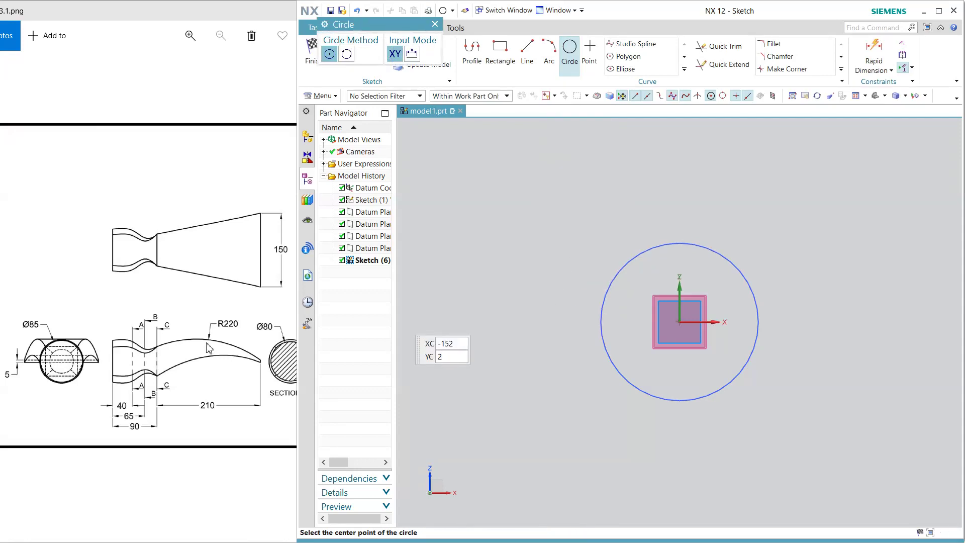
left_click(219, 384)
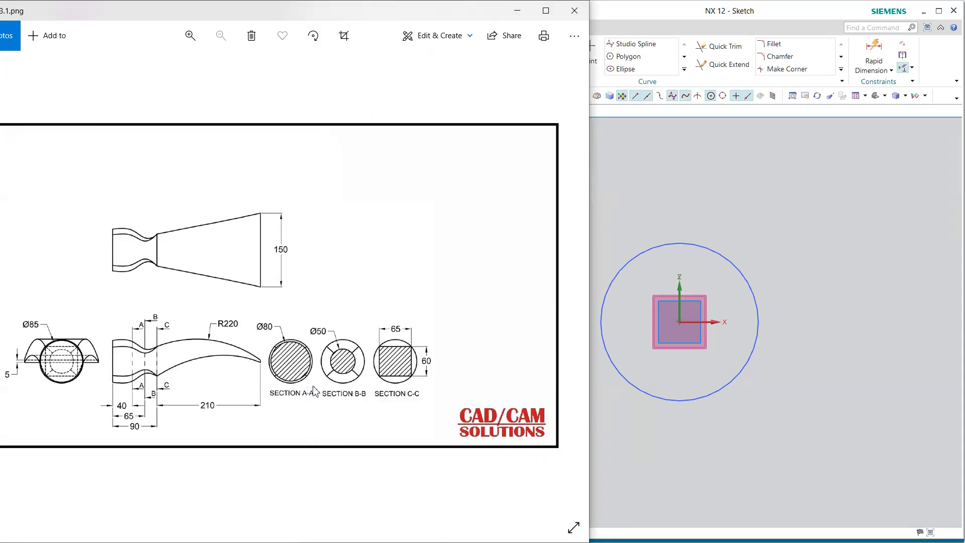
left_click(731, 12)
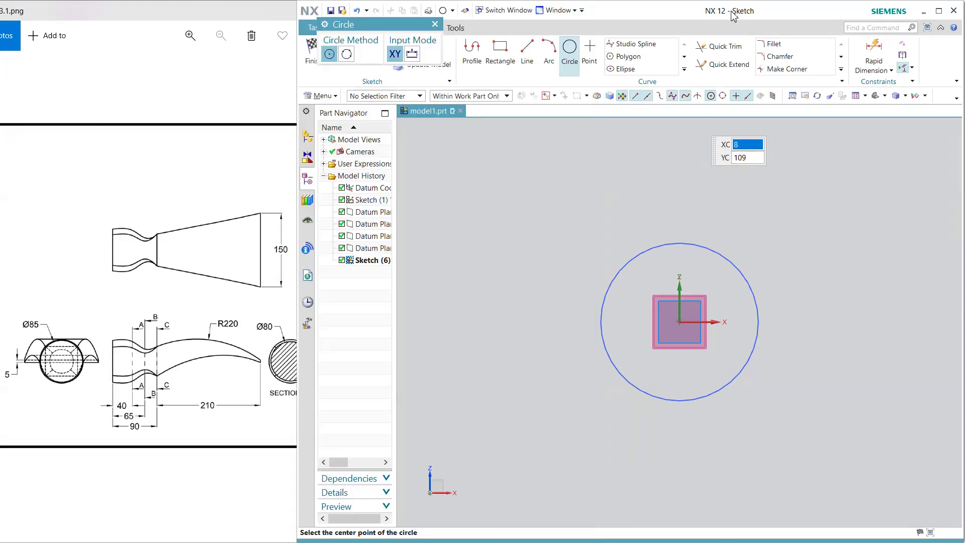
left_click(680, 318)
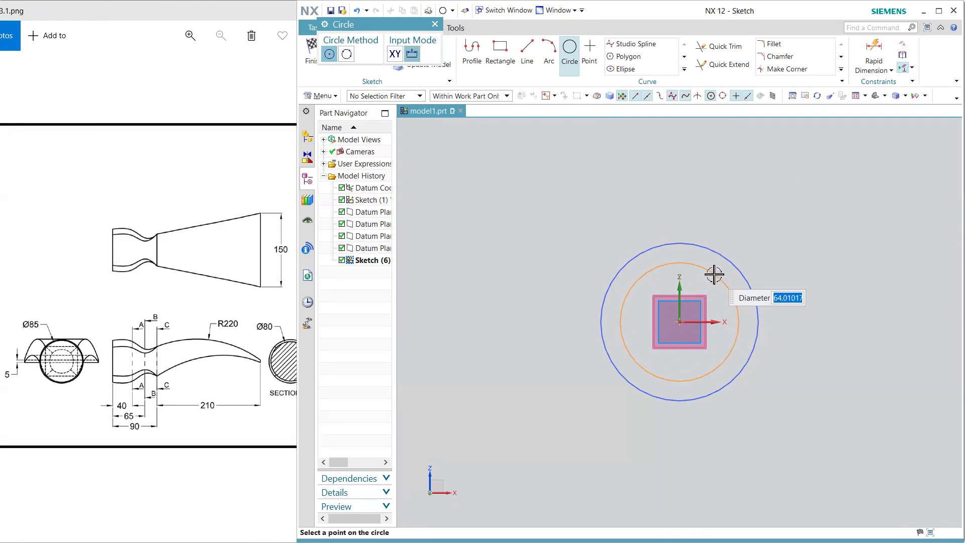
type("80")
key("Return")
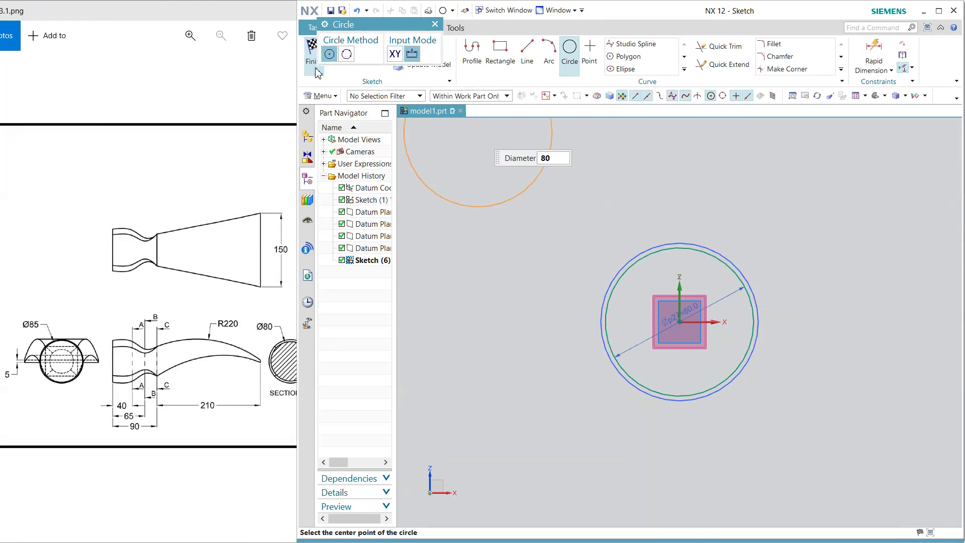
left_click(318, 73)
mouse_move(594, 189)
middle_mouse_down()
mouse_move(577, 211)
mouse_move(598, 226)
mouse_move(538, 176)
mouse_move(558, 189)
mouse_move(554, 200)
mouse_move(478, 224)
mouse_move(506, 232)
middle_mouse_up()
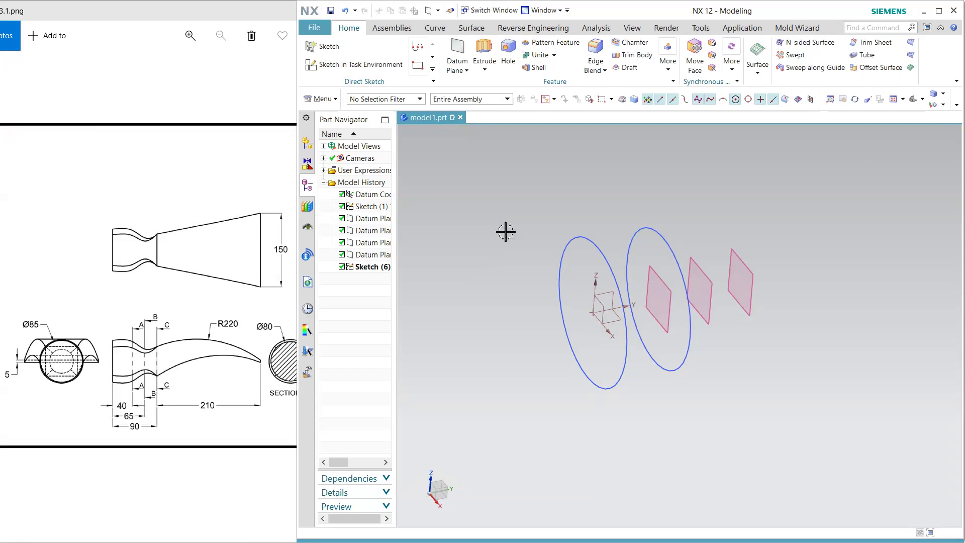
Start a sketch on the third datum plane oriented along the X-axis
left_click(704, 270)
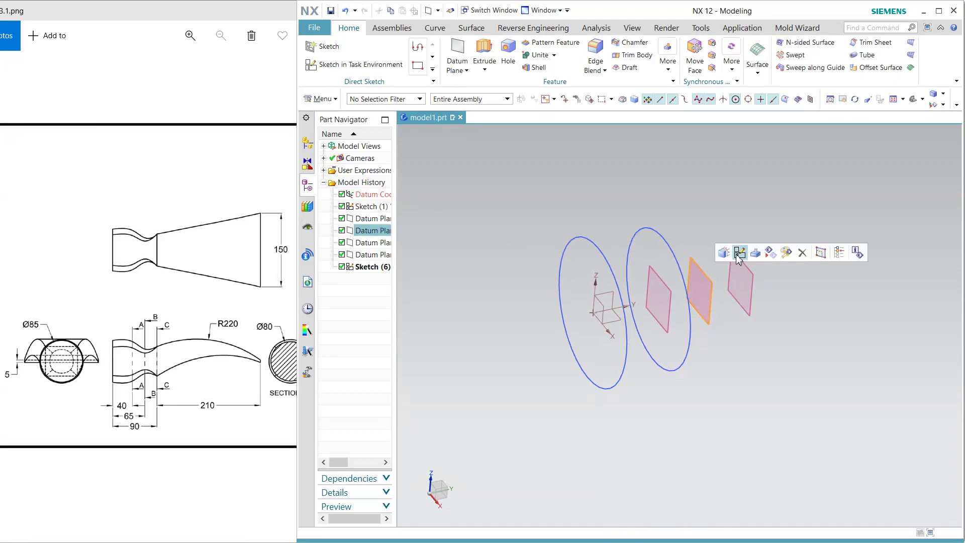
left_click(739, 252)
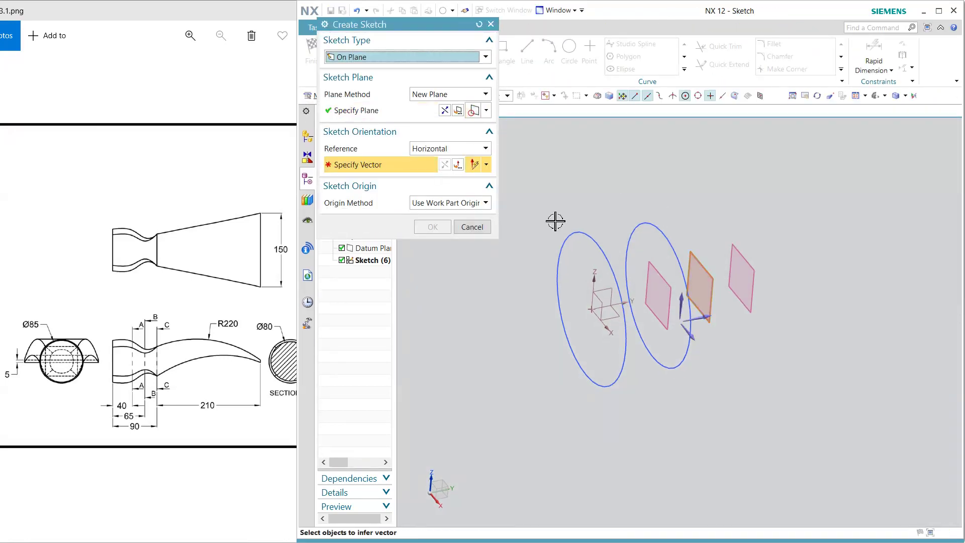
left_click(696, 324)
left_click(445, 113)
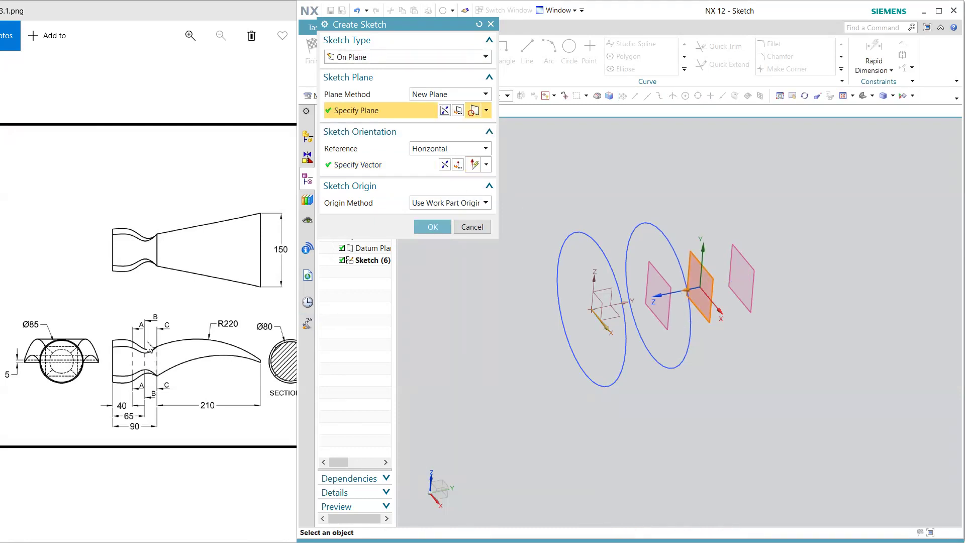
left_click(217, 385)
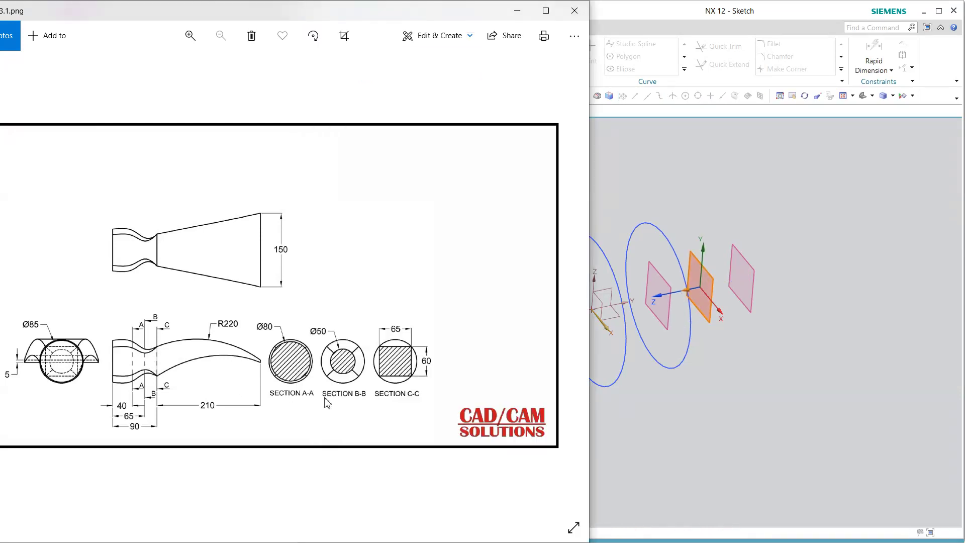
left_click(687, 90)
left_click(433, 228)
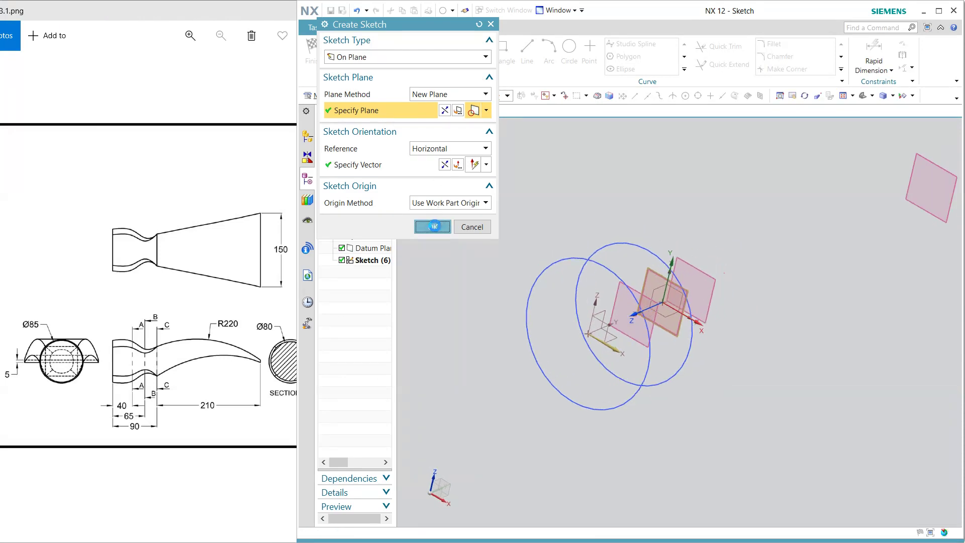
Draw a Ø50 circle centred on the origin and finish the sketch
left_click(567, 51)
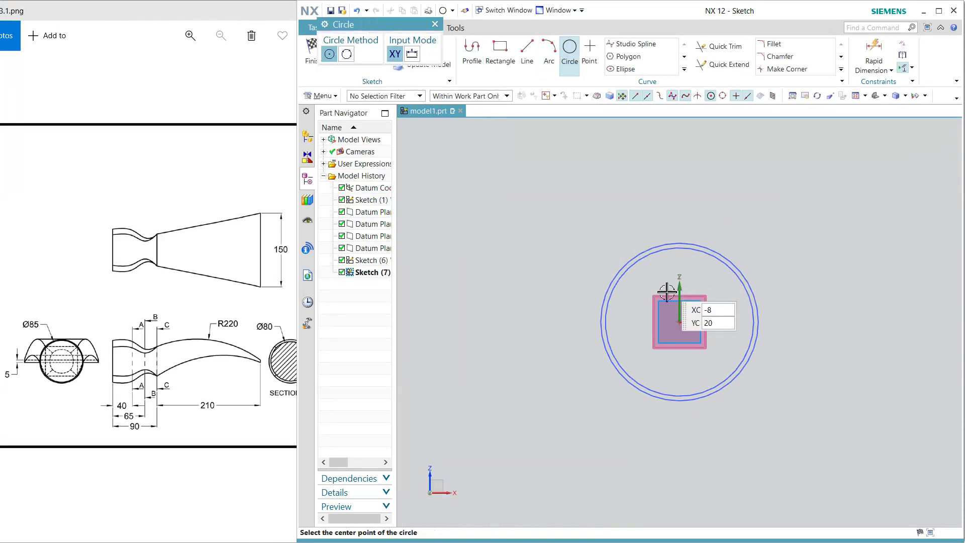
left_click(679, 322)
type("50")
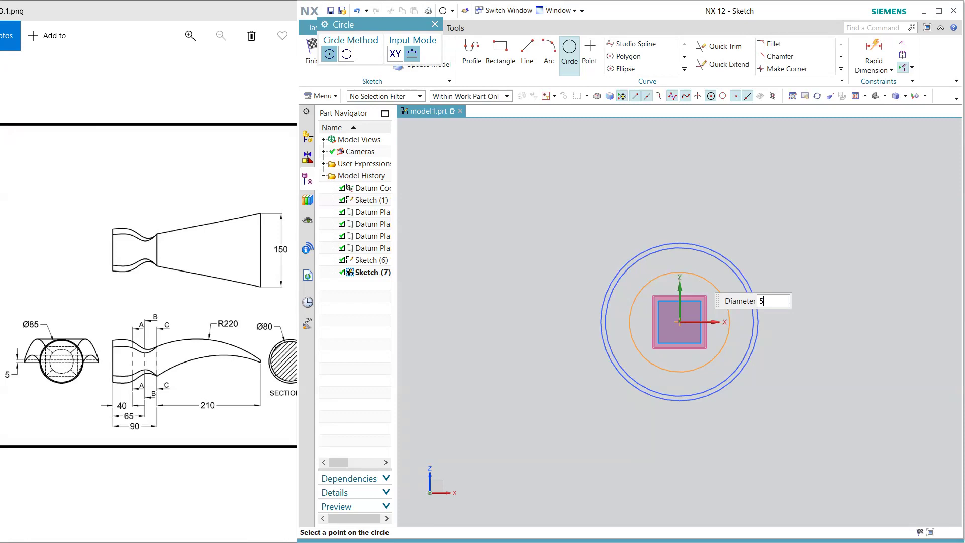
key("Return")
left_click(321, 66)
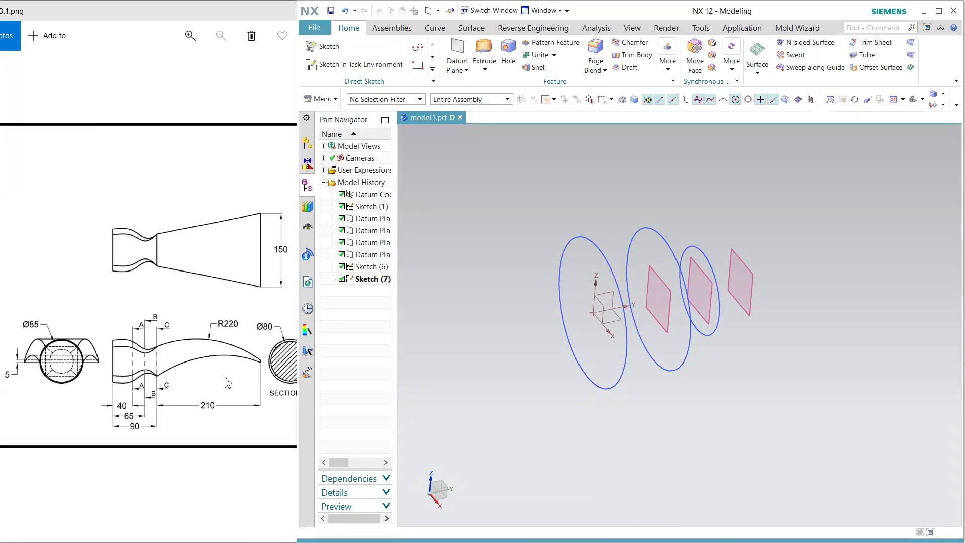
left_click(228, 383)
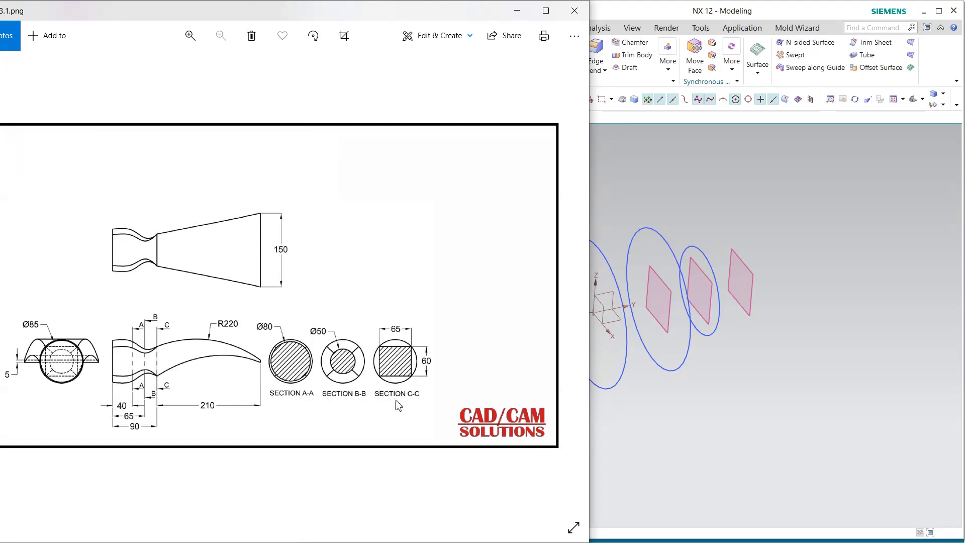
left_click(692, 13)
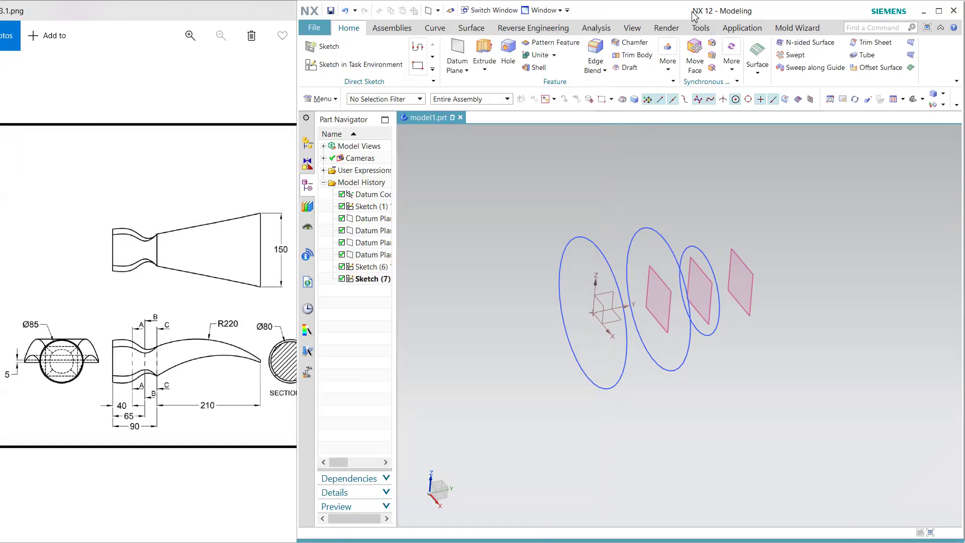
Start a sketch on the rightmost datum plane oriented along the X-axis
left_click(318, 64)
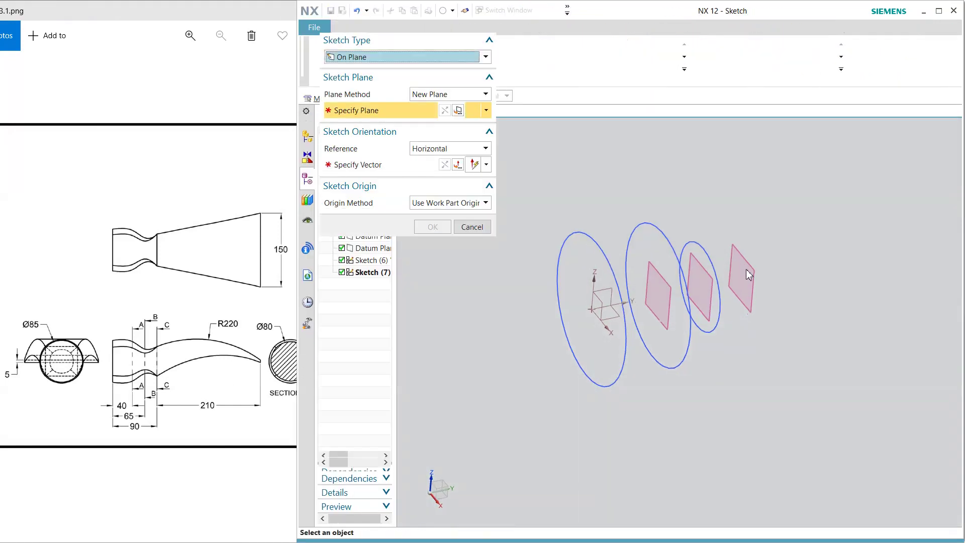
left_click(748, 264)
left_click(694, 329)
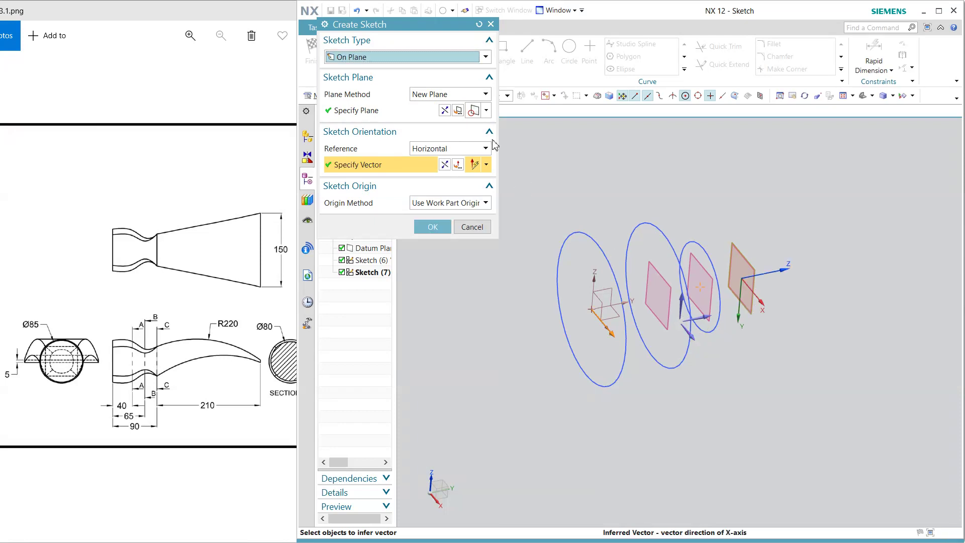
left_click(449, 113)
left_click(432, 226)
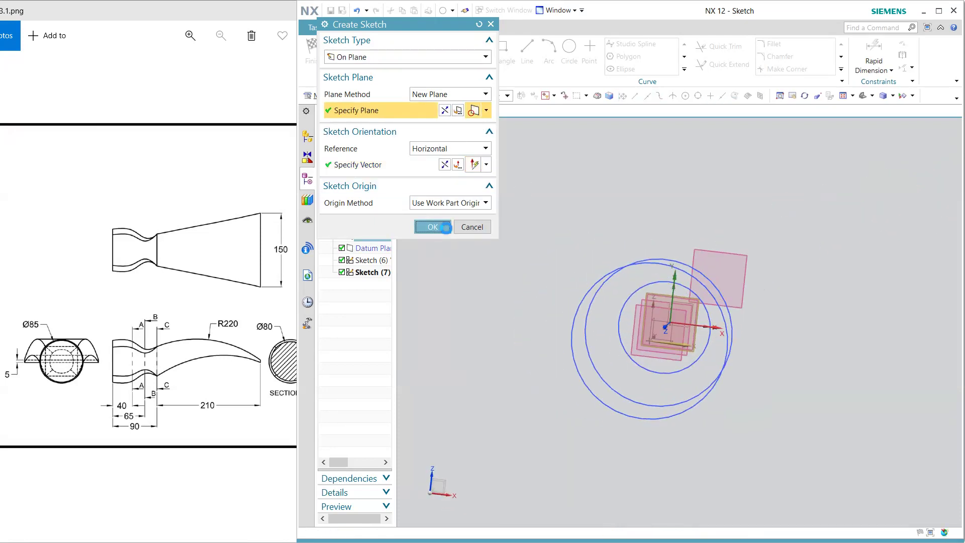
Draw a from-centre rectangle around the sketch origin
left_click(486, 66)
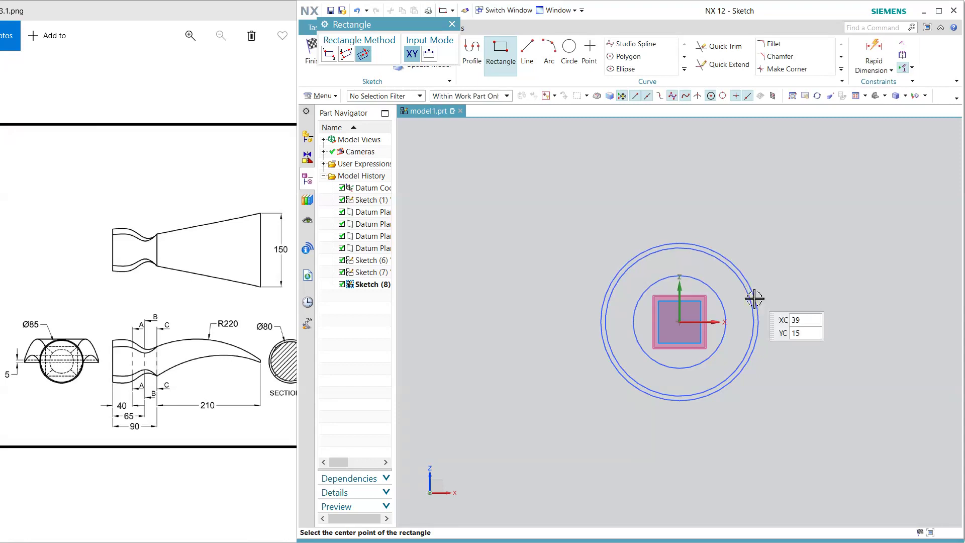
left_click(679, 322)
left_click(819, 322)
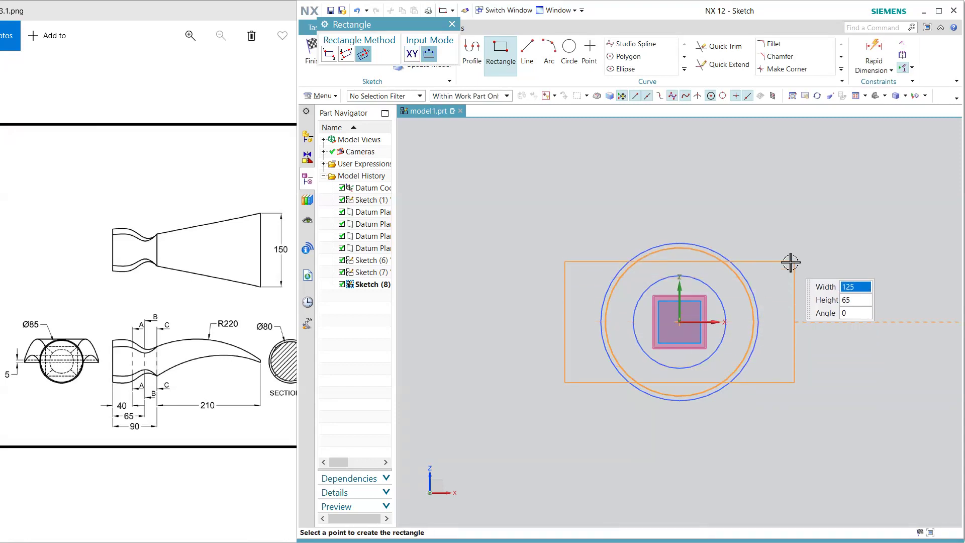
left_click(792, 255)
key("Escape")
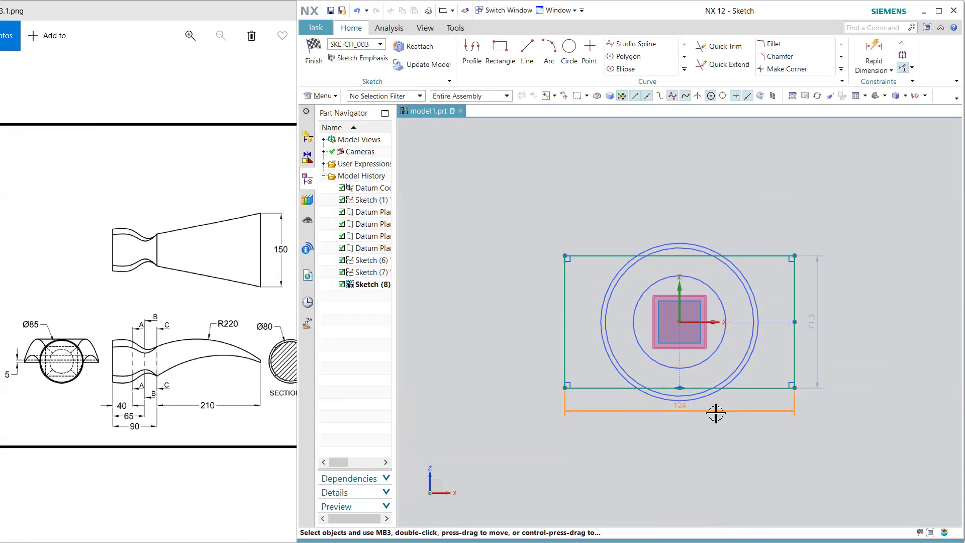
Set the rectangle's width to 65 mm and height to 60 mm
double_click(715, 413)
type("65")
key("Return")
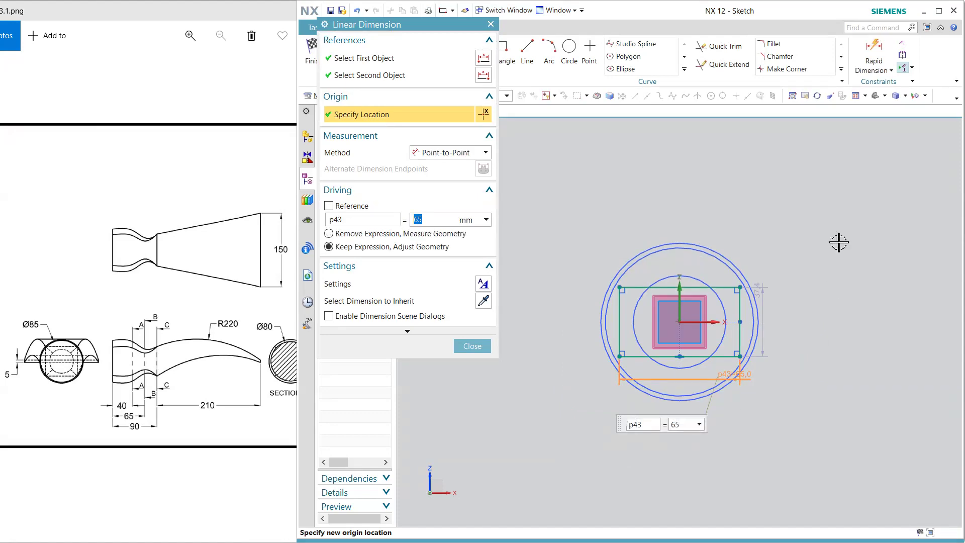
middle_click(762, 282)
double_click(758, 301)
type("60")
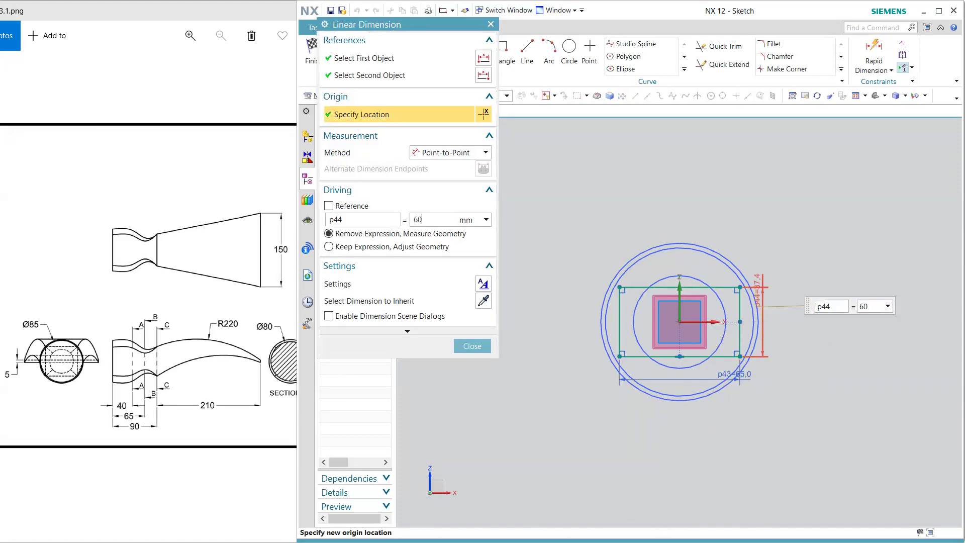
key("Return")
left_click(488, 346)
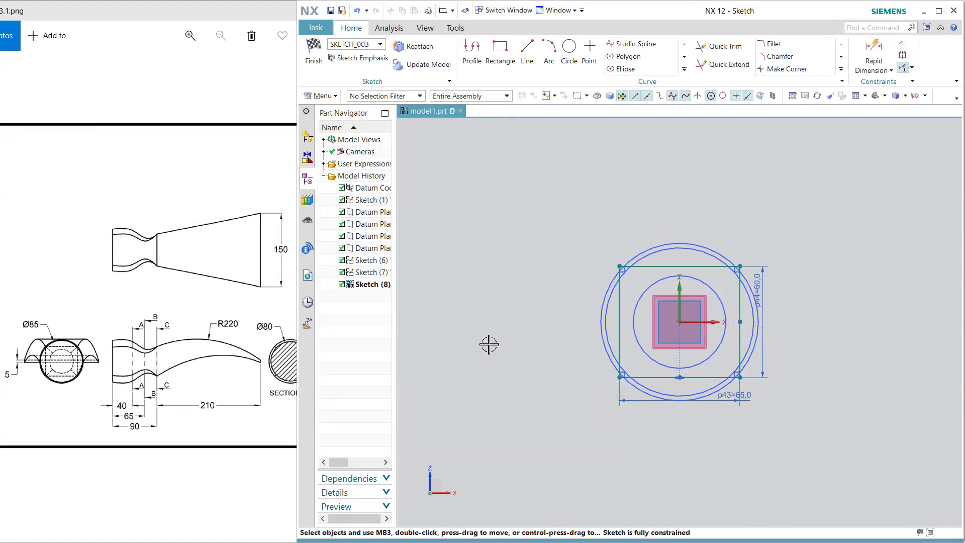
left_click(235, 292)
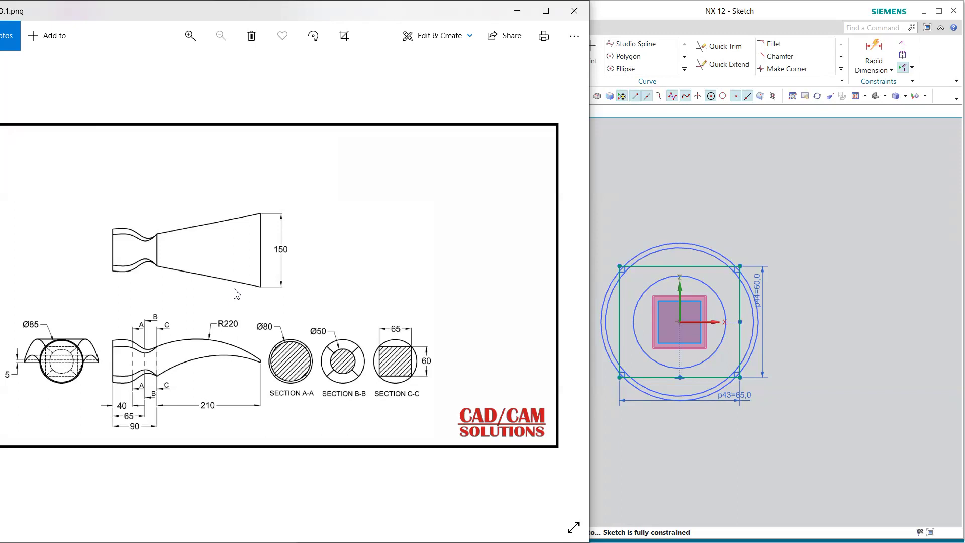
Return to the NX 12 rectangle sketch after reviewing the hammer drawing's sections
left_click(640, 20)
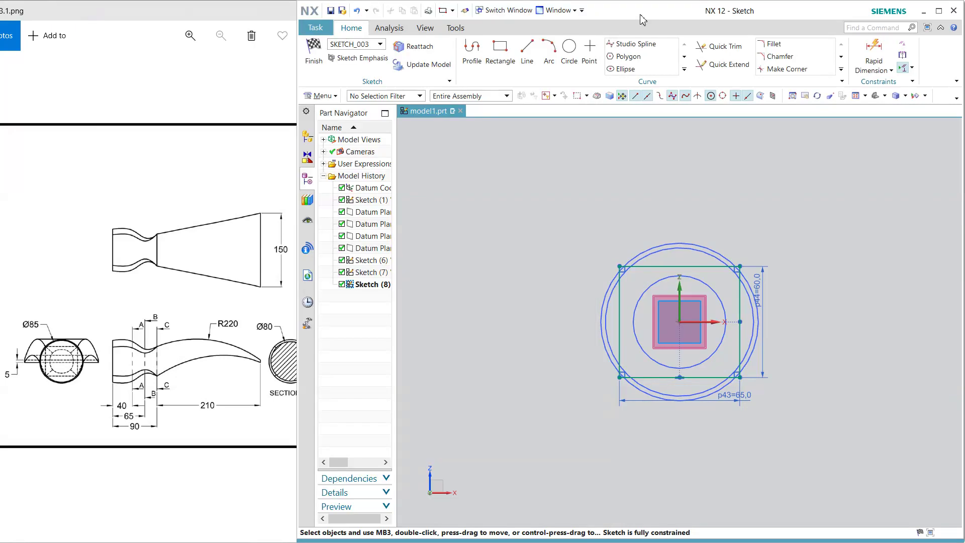
Finish the rectangle sketch and start a new sketch on the plane 210 mm beyond the third
left_click(322, 71)
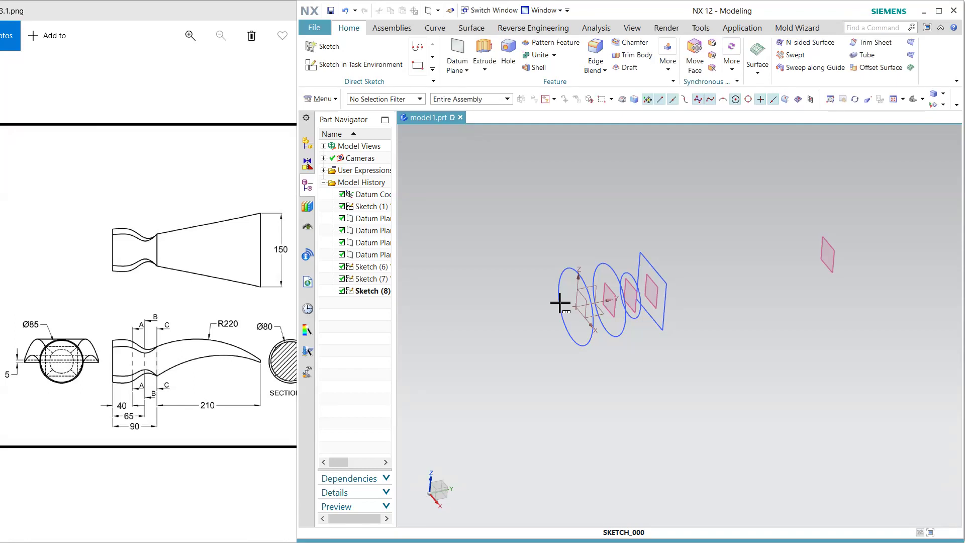
left_click(395, 64)
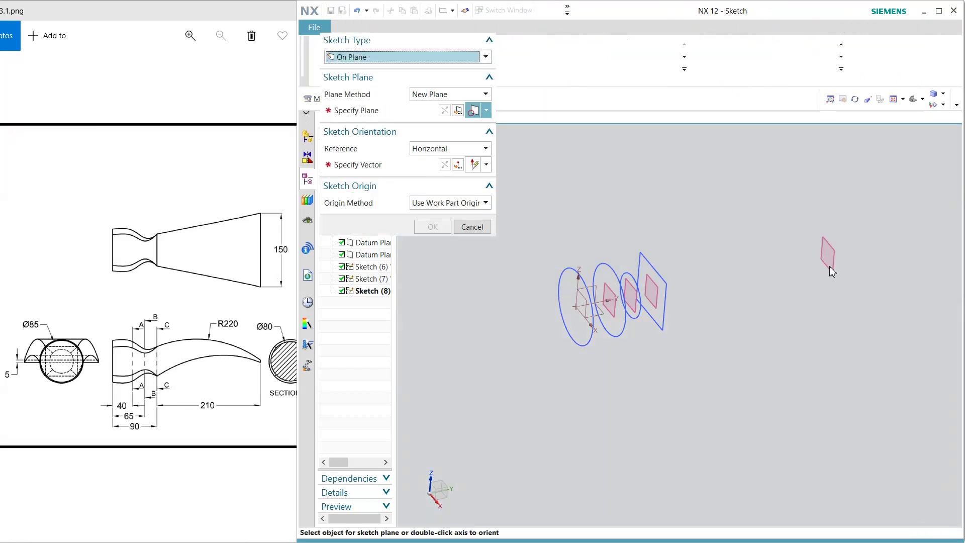
left_click(837, 262)
left_click(676, 320)
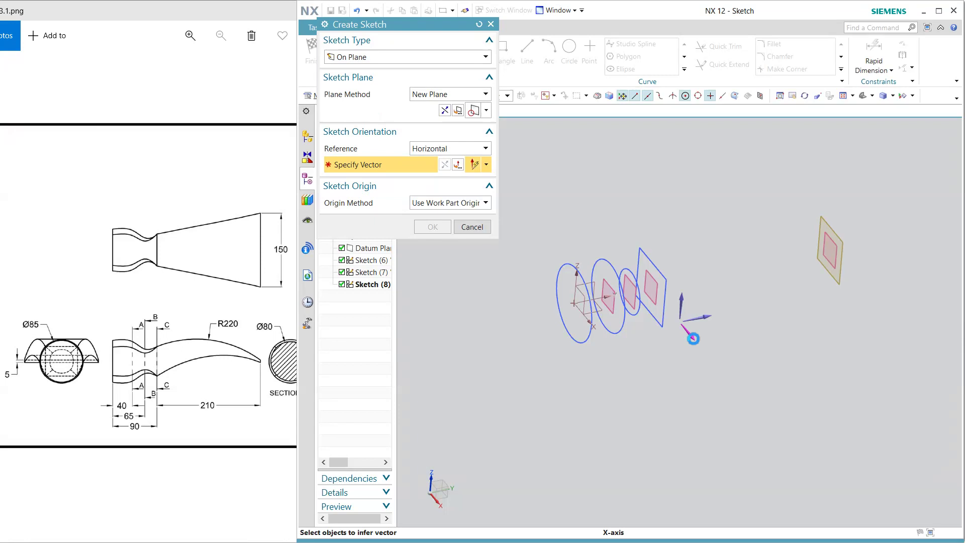
left_click(432, 224)
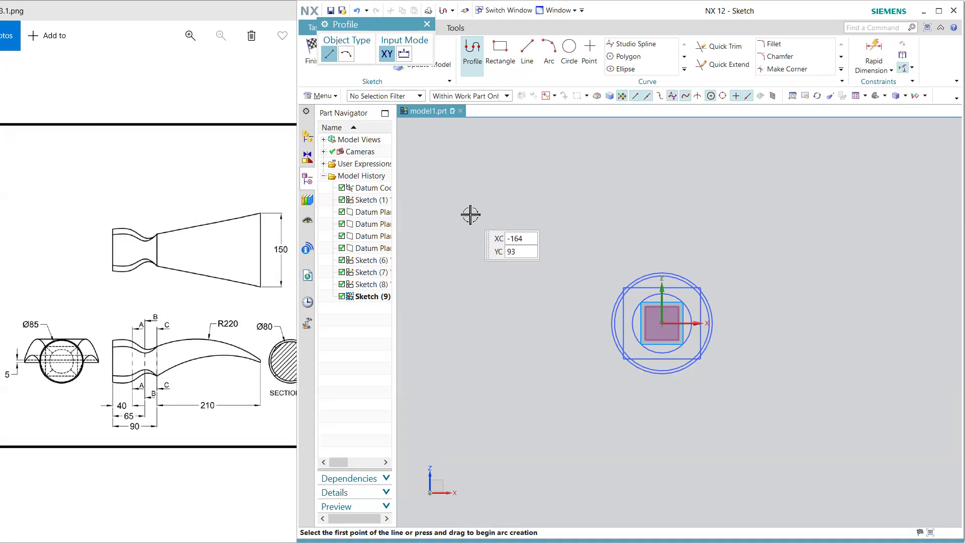
Draw a centre rectangle around the sketch origin
left_click(500, 50)
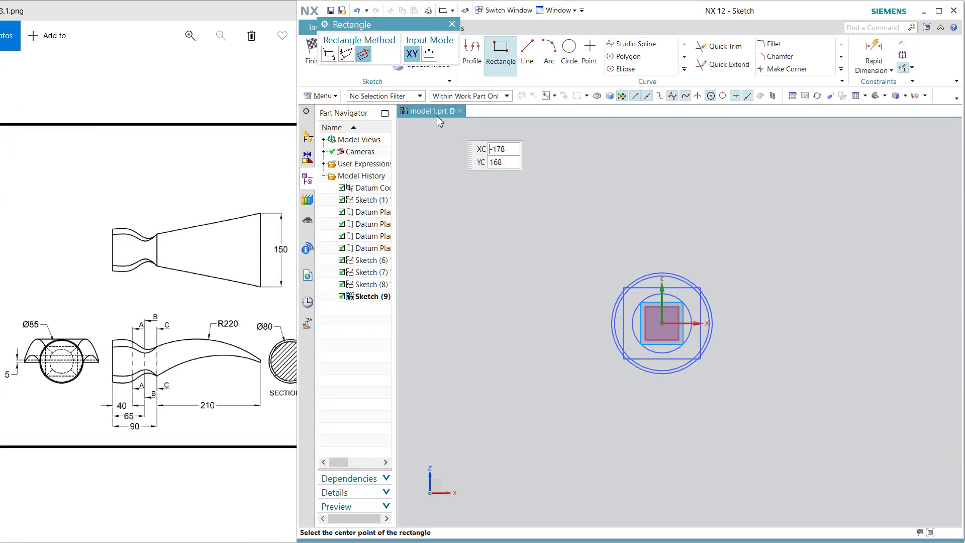
left_click(667, 323)
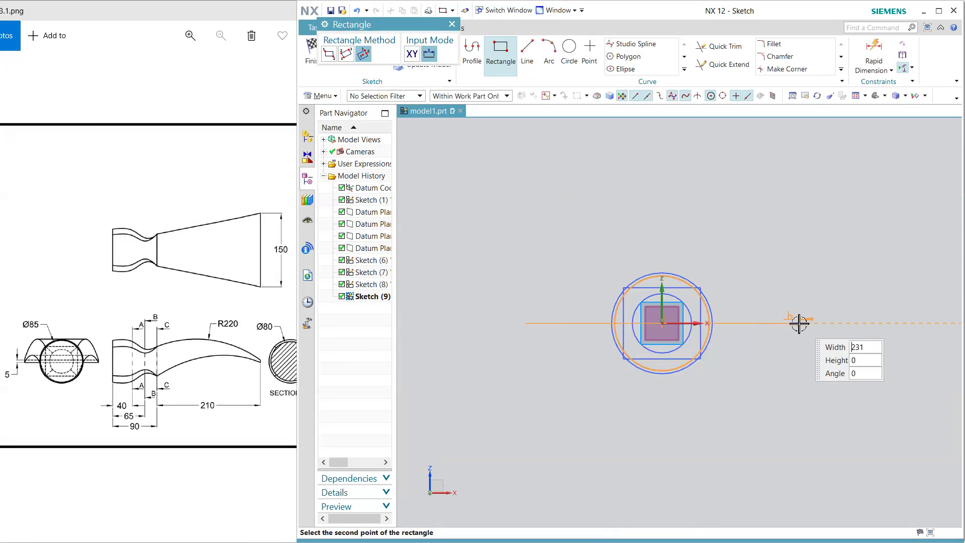
left_click(782, 323)
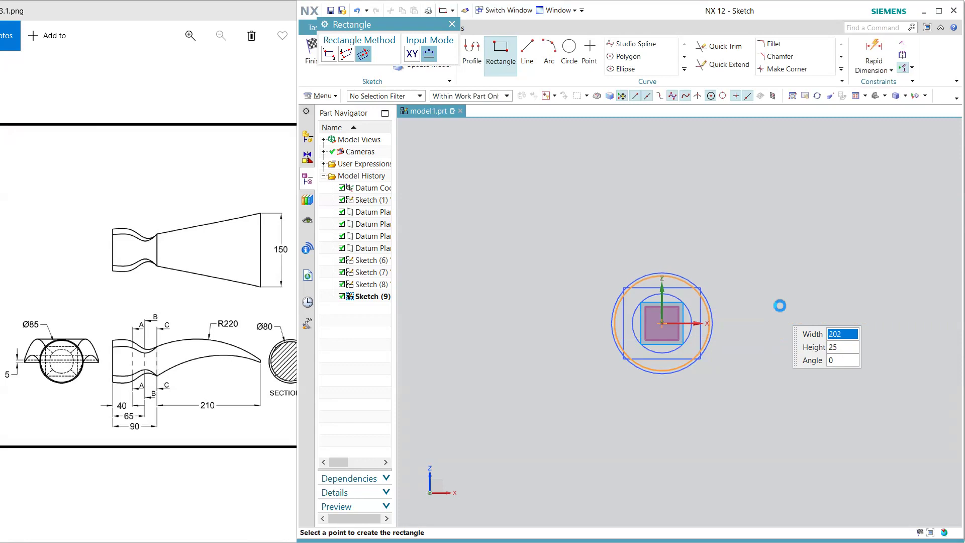
left_click(779, 307)
key("Escape")
Dimension the rectangle to 5 high by 150 wide, finish the sketch, and start a Through Curves loft
double_click(800, 307)
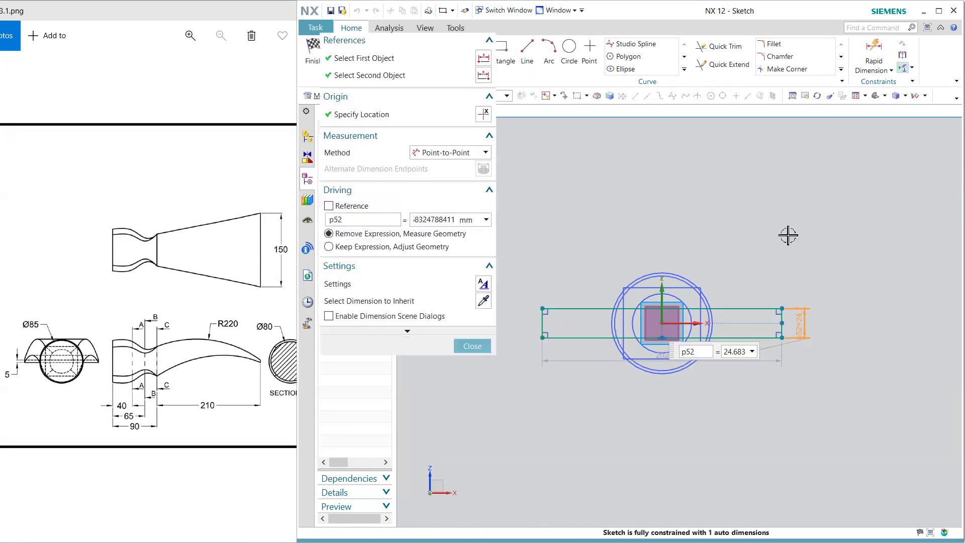
type("5")
key("Return")
key("Escape")
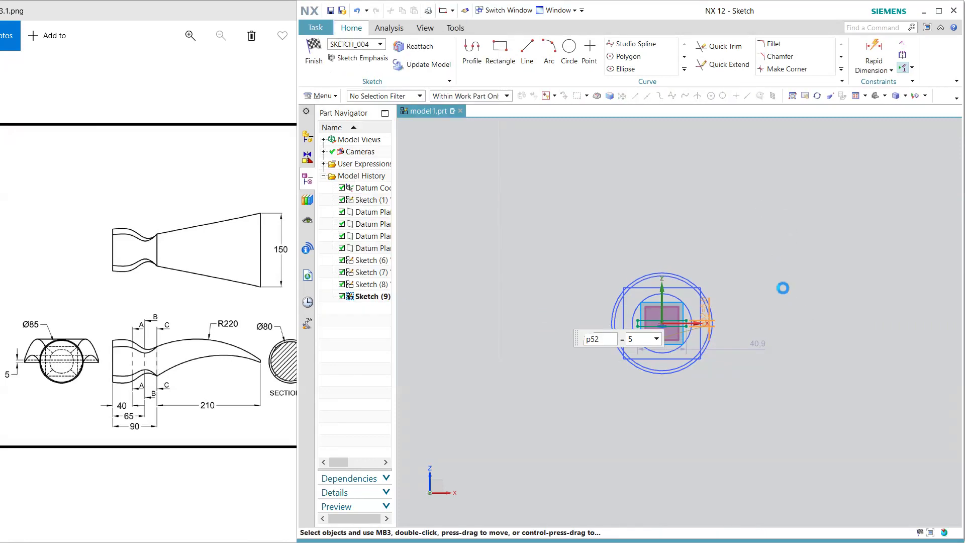
double_click(767, 344)
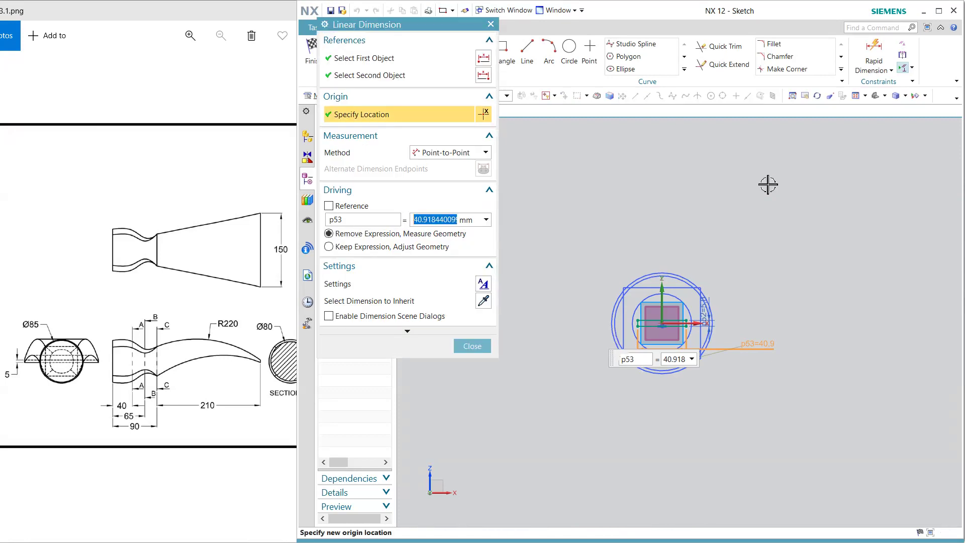
type("150")
key("Return")
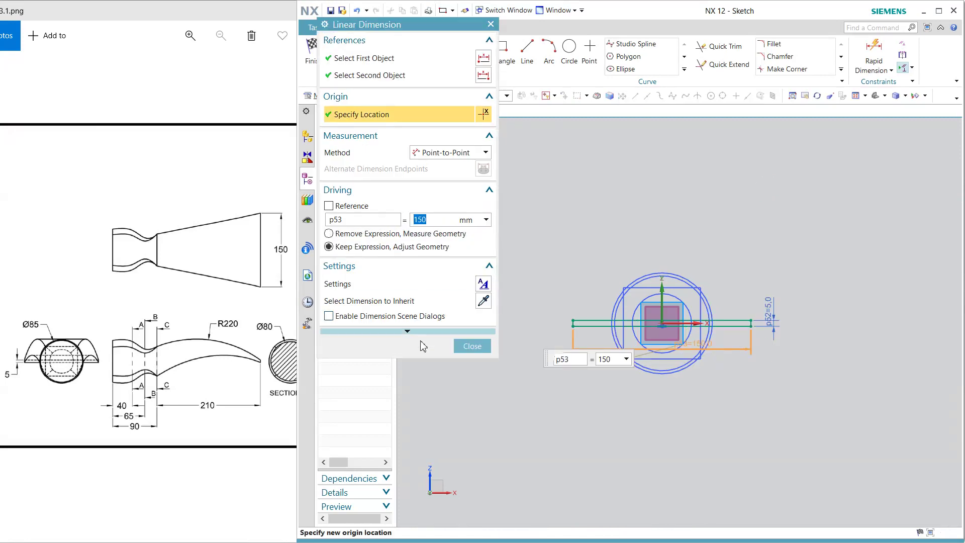
left_click(469, 345)
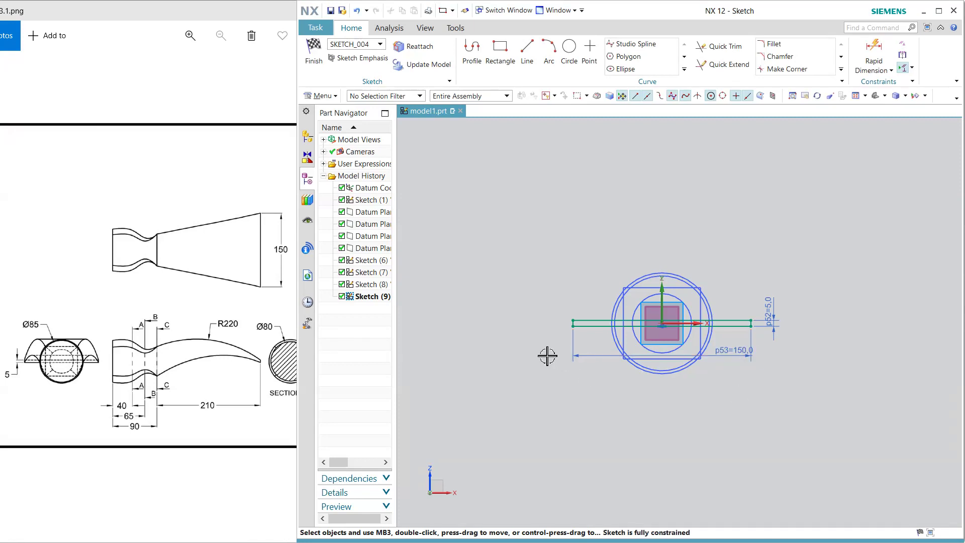
left_click(320, 64)
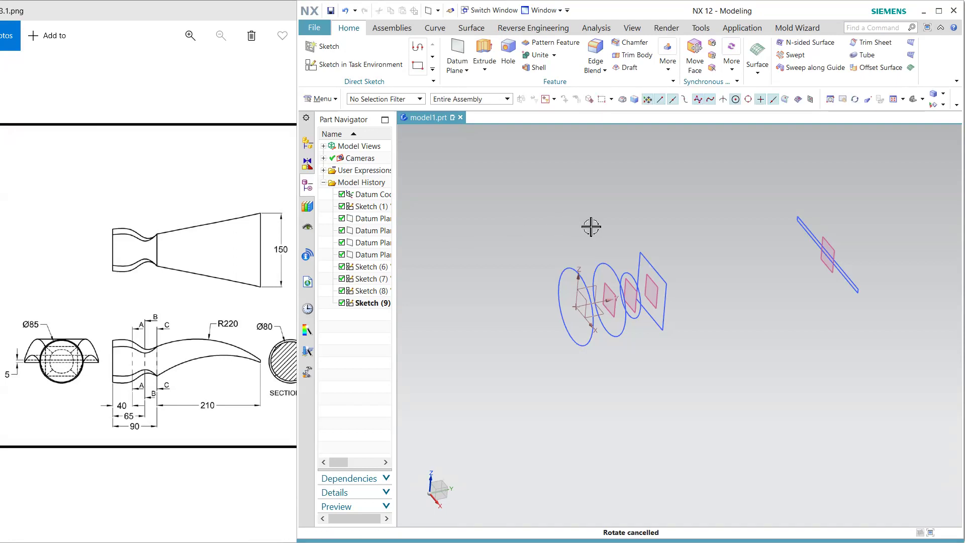
left_click(911, 42)
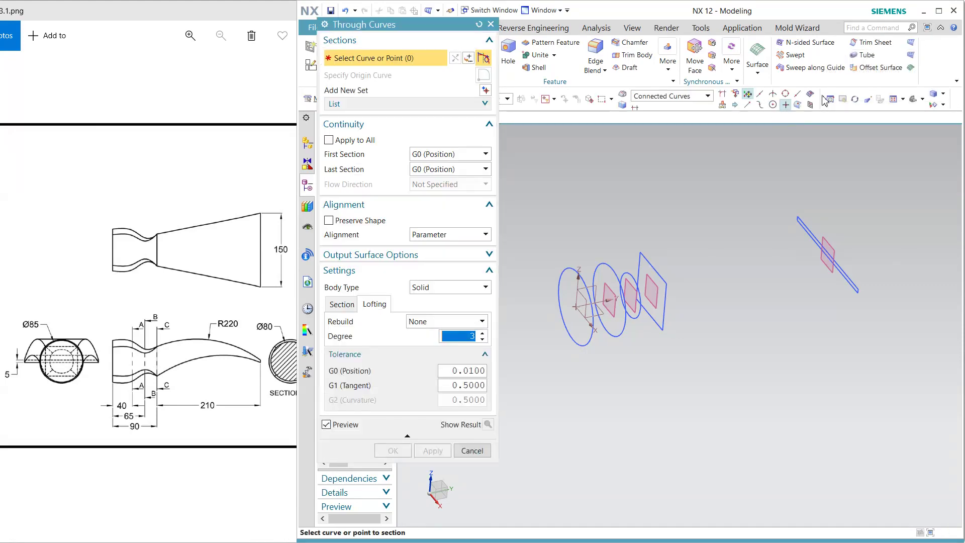
Pick the Ø85, Ø80 and Ø50 circles as loft sections, reversing the third
left_click(938, 11)
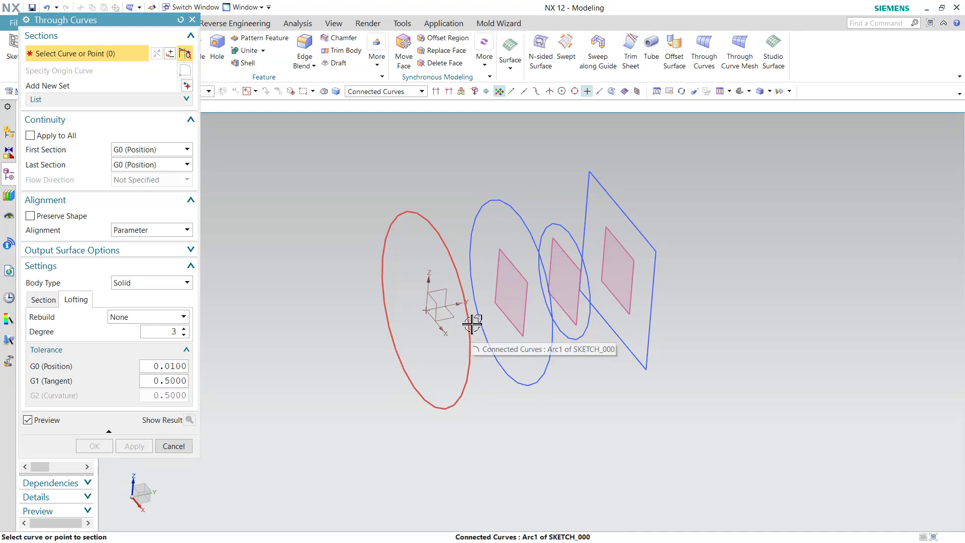
left_click(473, 324)
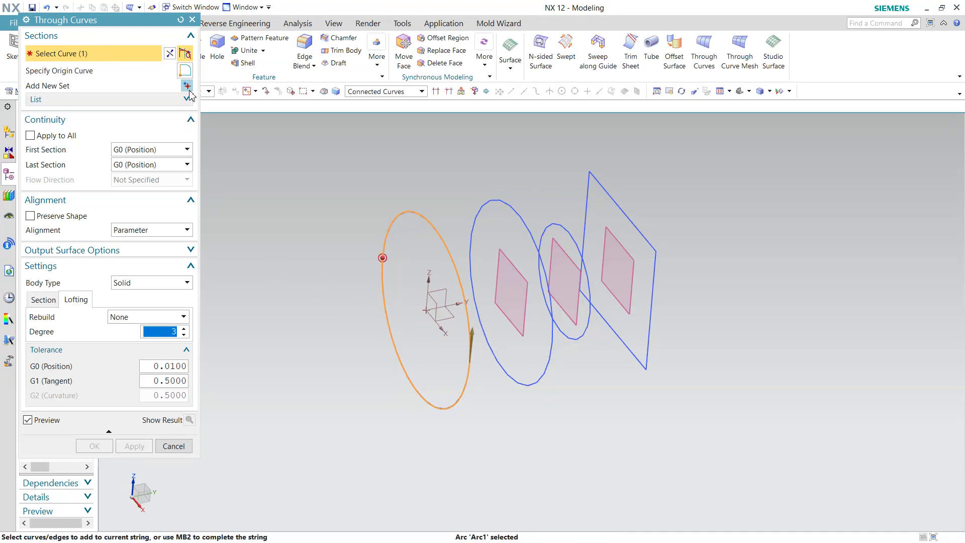
middle_click(540, 358)
left_click(552, 338)
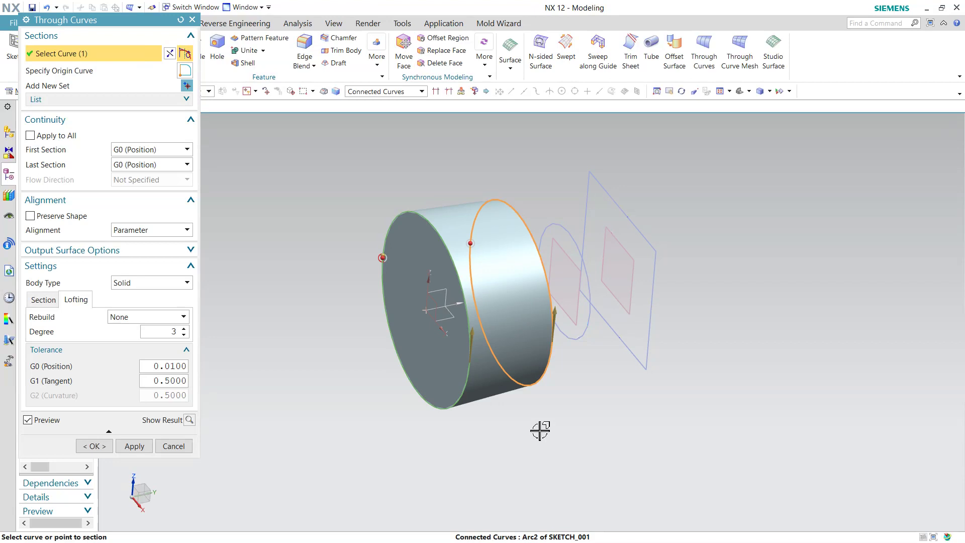
left_click(186, 87)
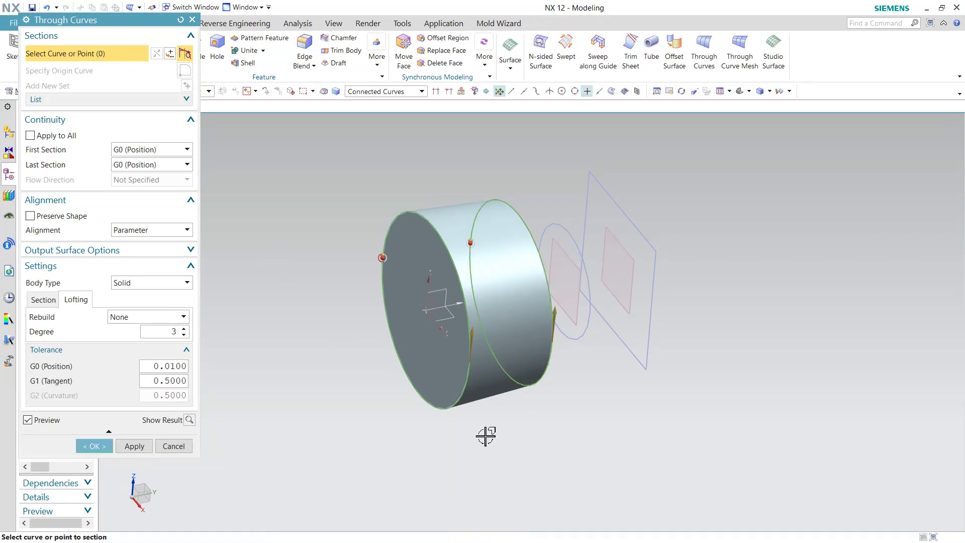
left_click(592, 326)
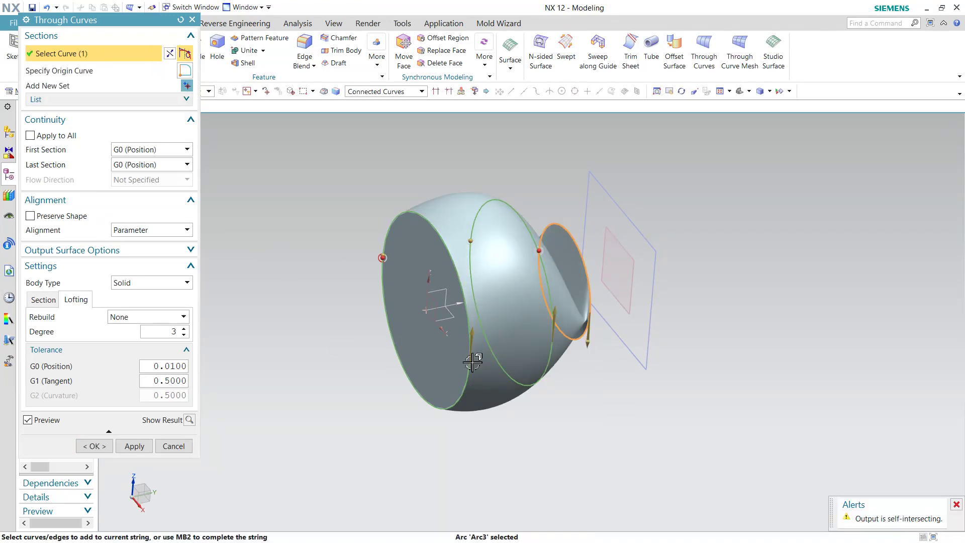
left_click(169, 53)
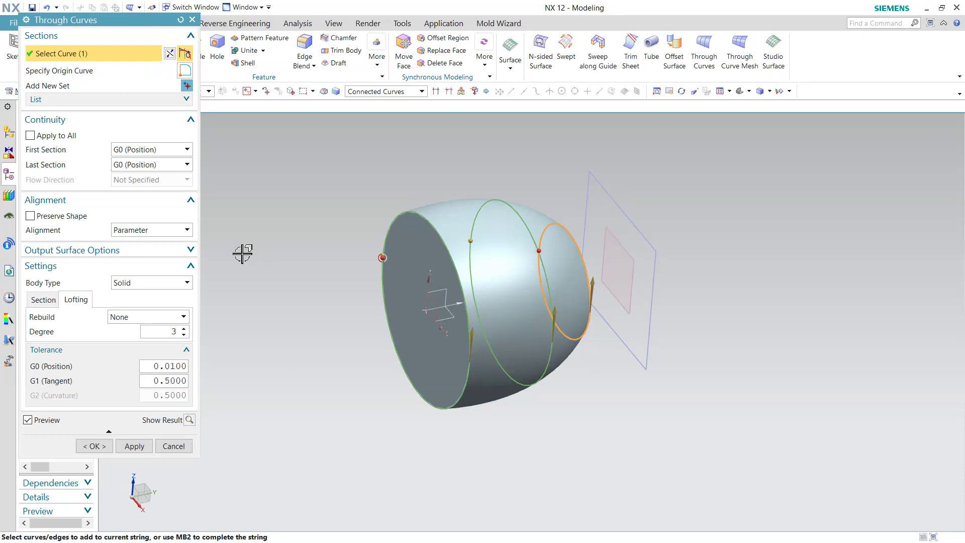
left_click(186, 85)
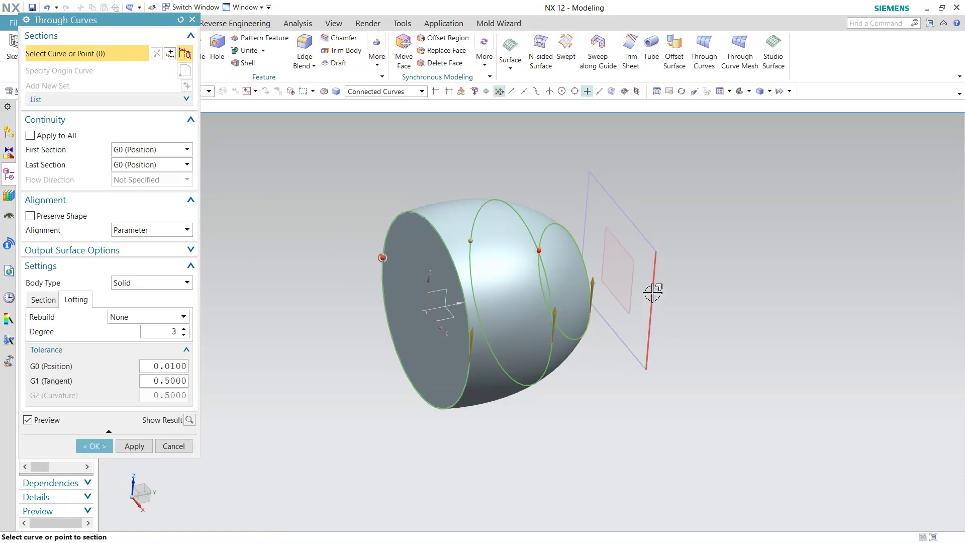
Add the reversed 150 × 5 rectangle as the last section and turn on Preserve Shape
left_click(652, 292)
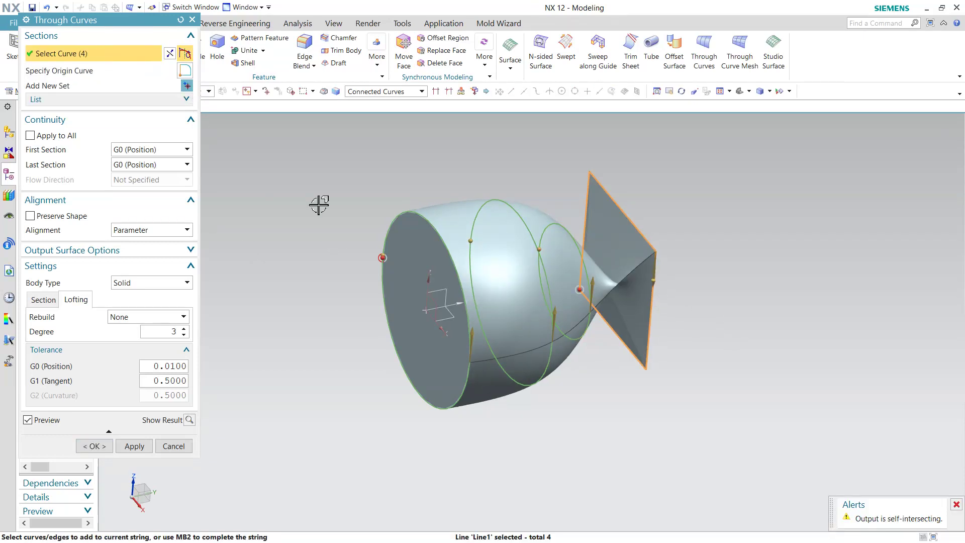
left_click(171, 53)
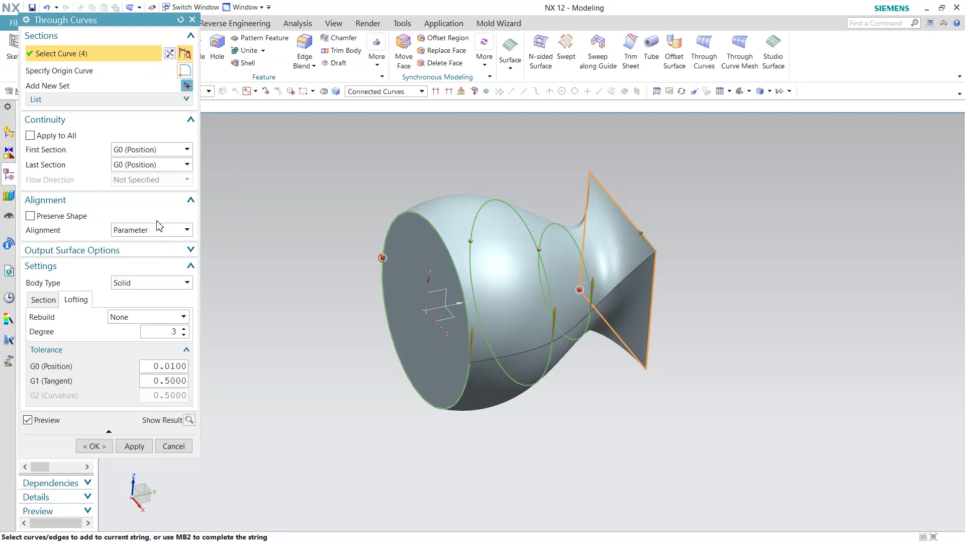
left_click(80, 217)
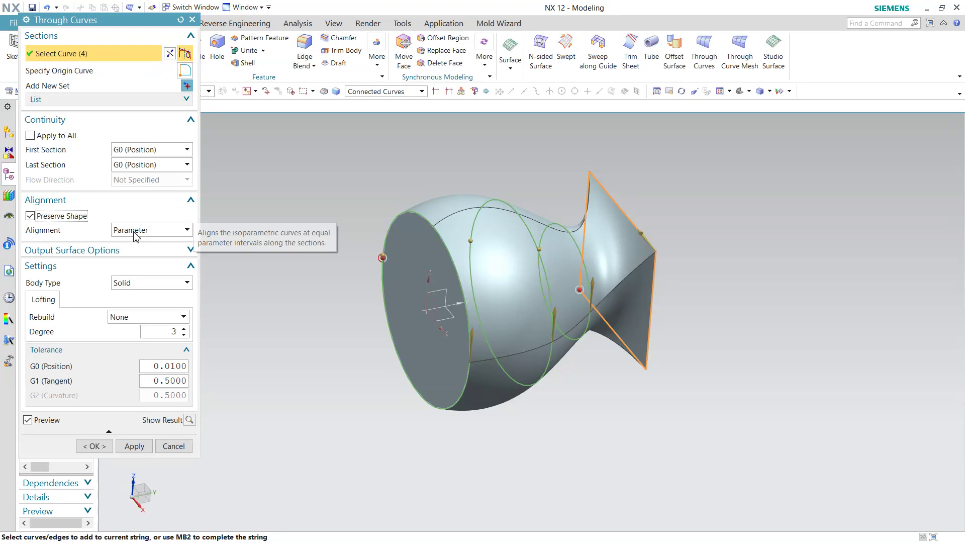
left_click(134, 232)
Align the sections By Points and slide alignment points to about 89.6%, 14%, 39% and 63%
left_click(143, 264)
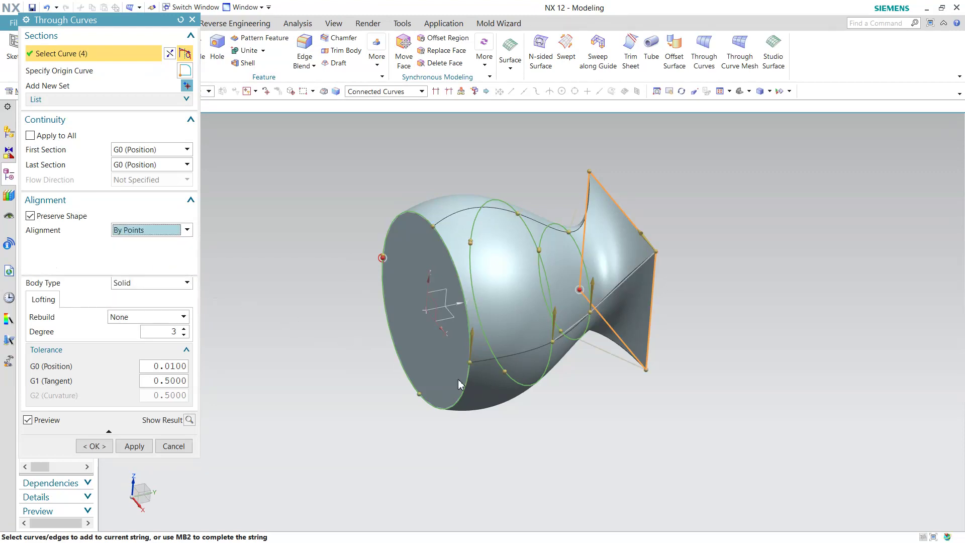
middle_click_drag(698, 364, 693, 340)
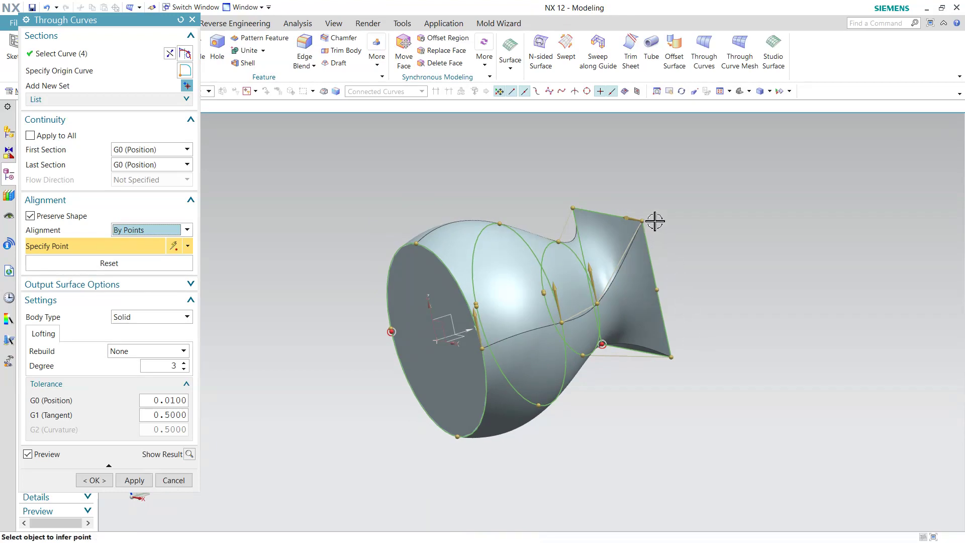
left_click_drag(647, 221, 659, 282)
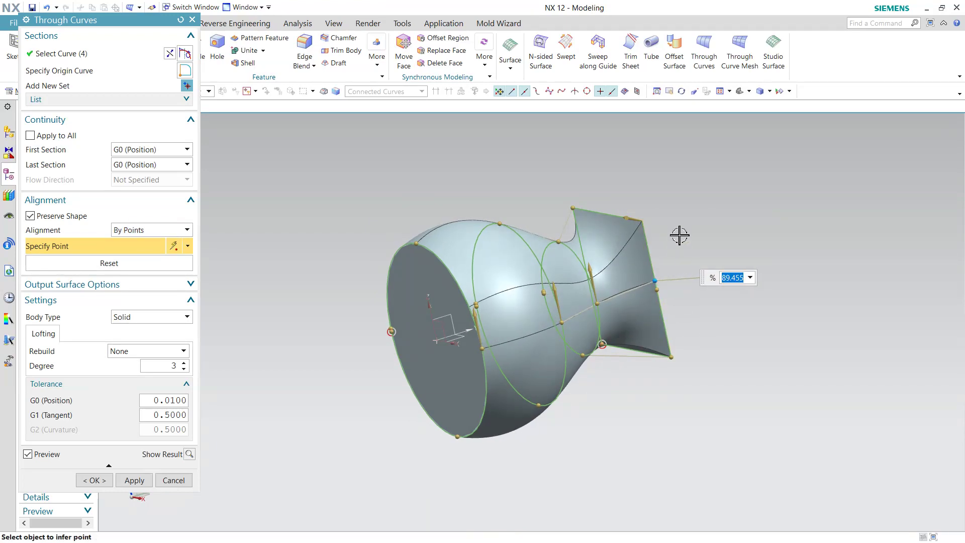
middle_click_drag(679, 235, 695, 274)
left_click_drag(588, 234, 632, 286)
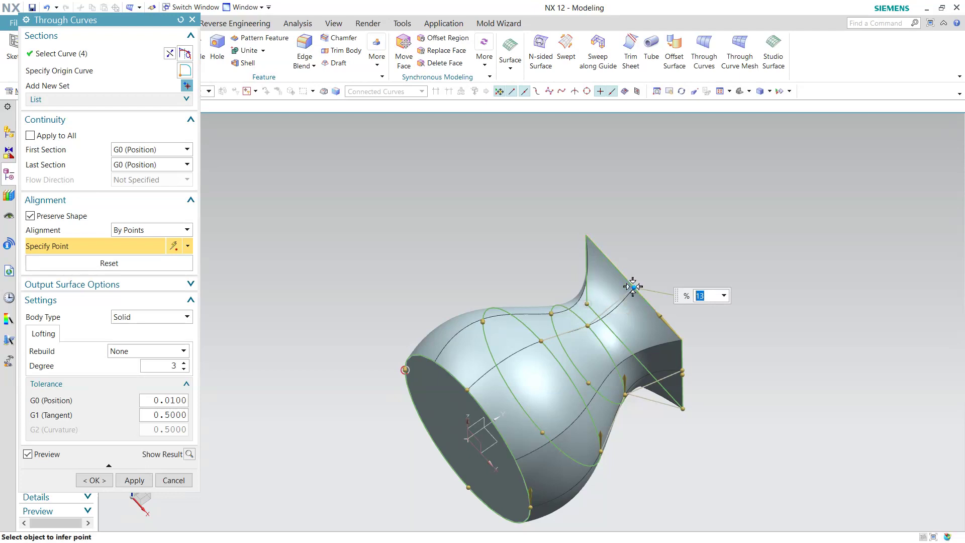
middle_click_drag(545, 235, 665, 323)
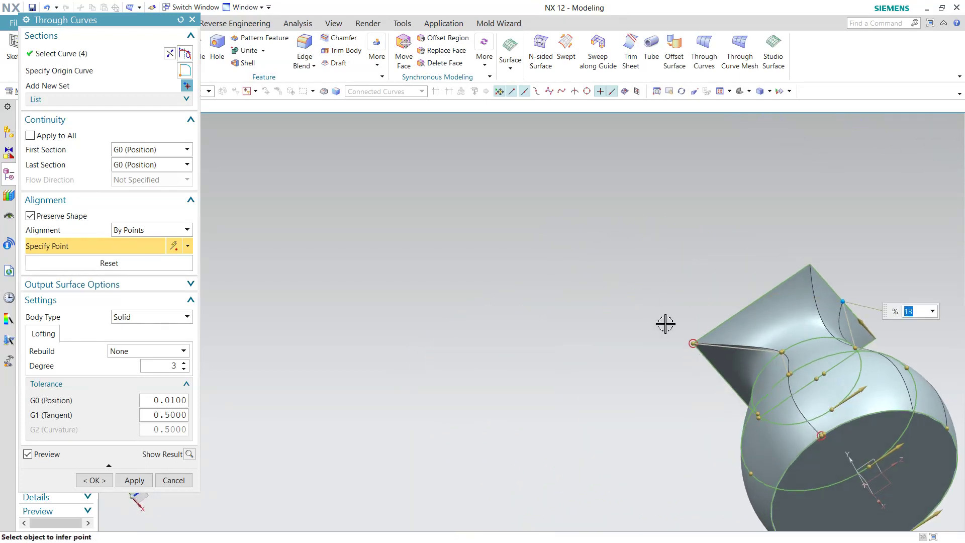
left_click_drag(693, 348, 755, 309)
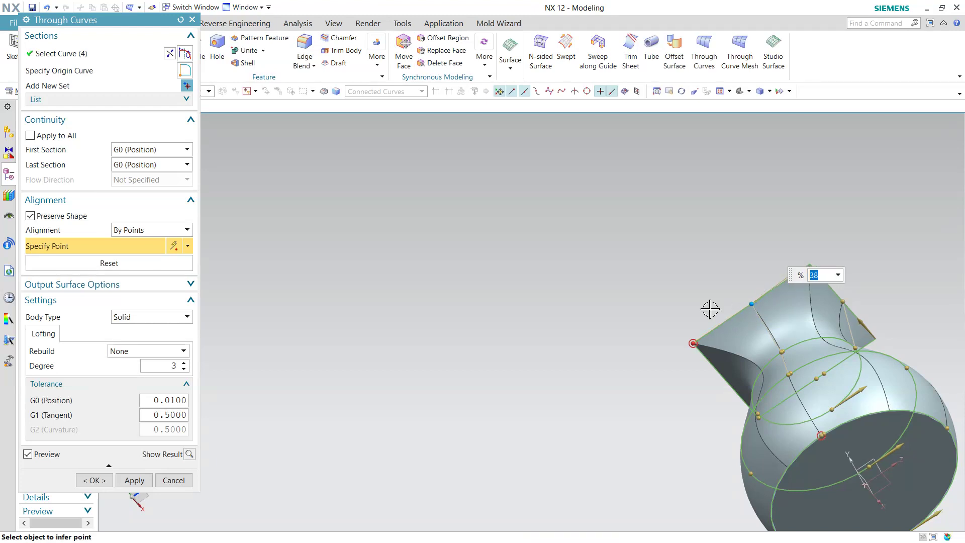
middle_click_drag(657, 335, 505, 348)
left_click_drag(627, 368, 591, 296)
middle_click_drag(566, 370, 574, 280)
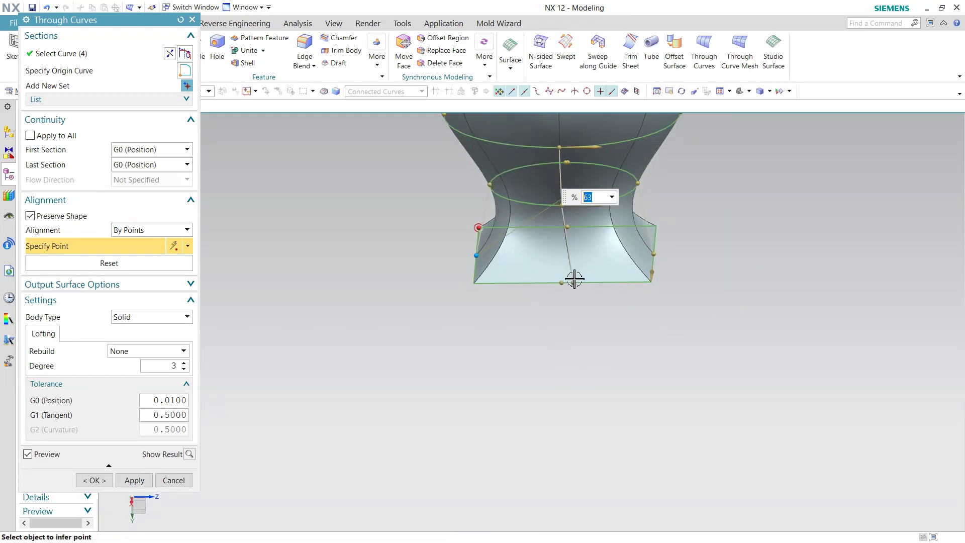
Add an alignment point on the bottom section and turn off Preserve Shape
left_click(564, 283)
scroll(564, 374, "down", 2)
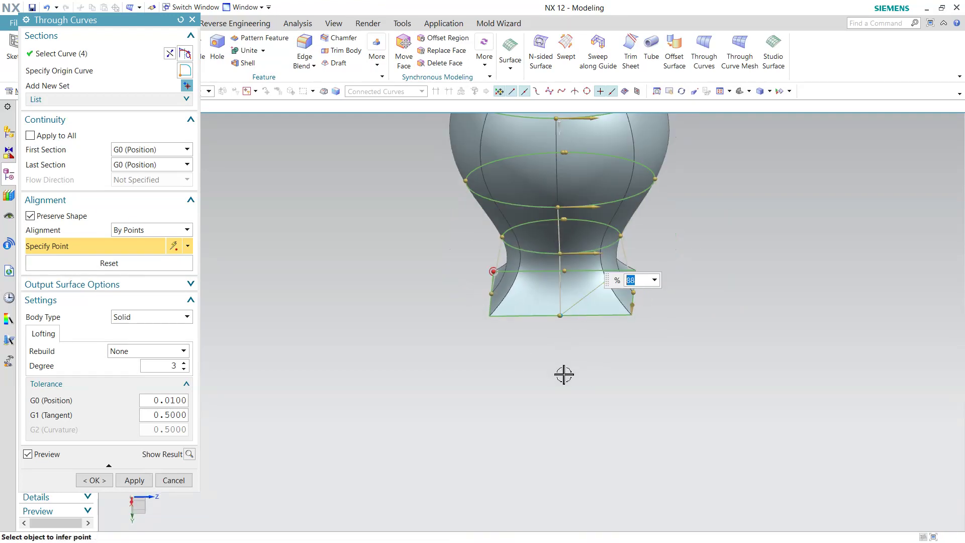
scroll(564, 374, "down", 1)
middle_click_drag(710, 278, 583, 322)
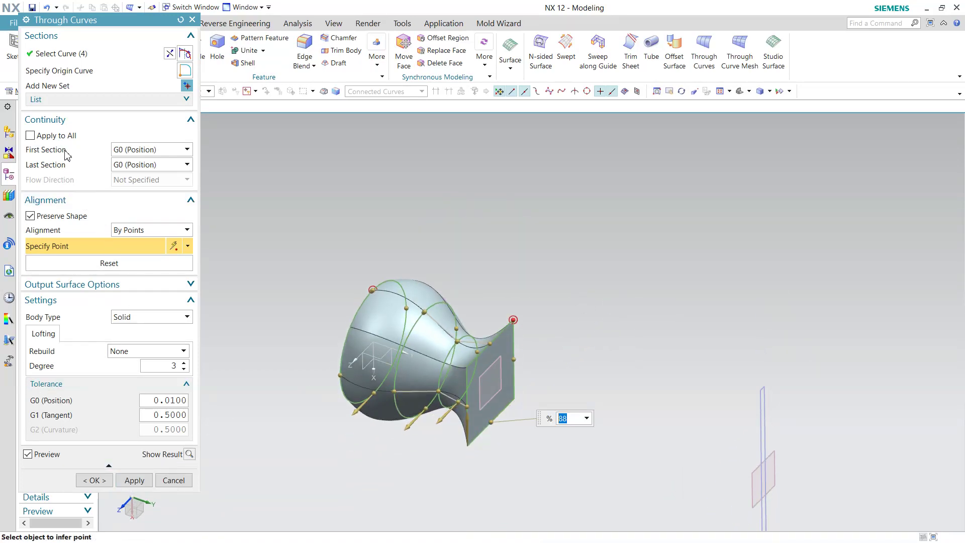
left_click(58, 217)
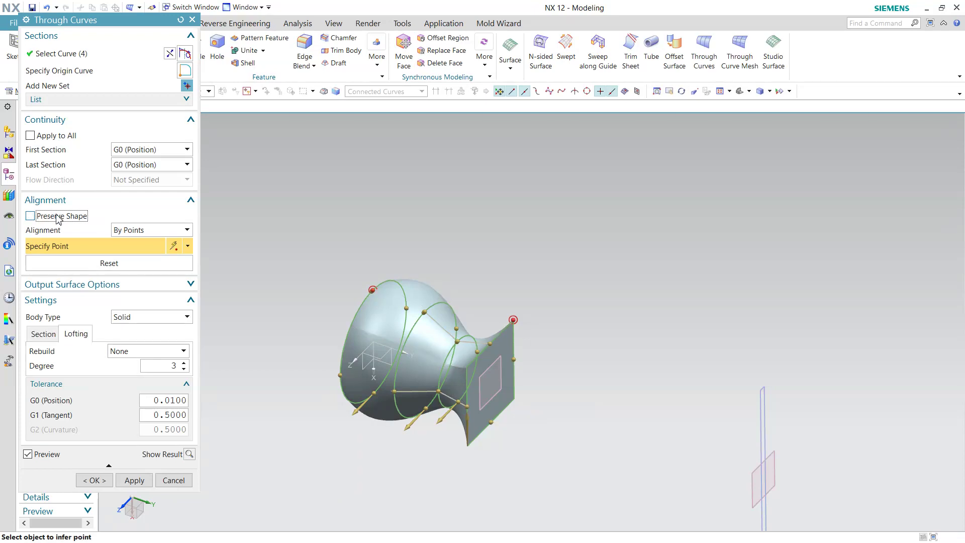
Create the Through Curves lofted body and orbit the view toward its round face
left_click(96, 480)
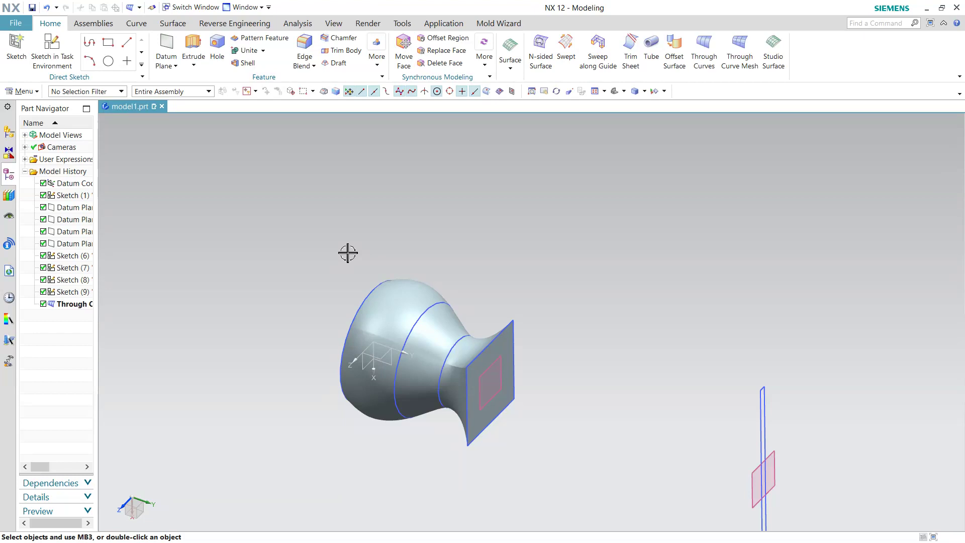
middle_click_drag(344, 251, 389, 266)
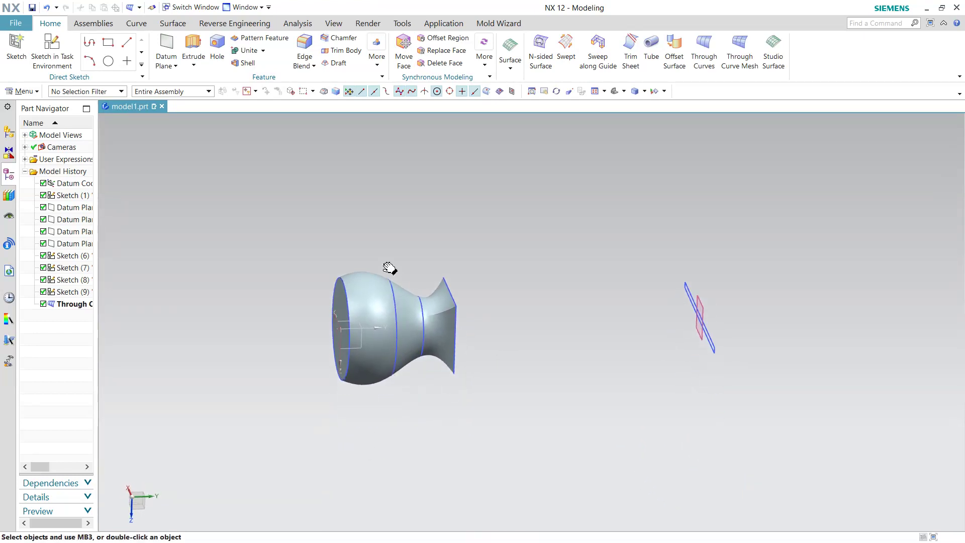
middle_click_drag(460, 241, 458, 259)
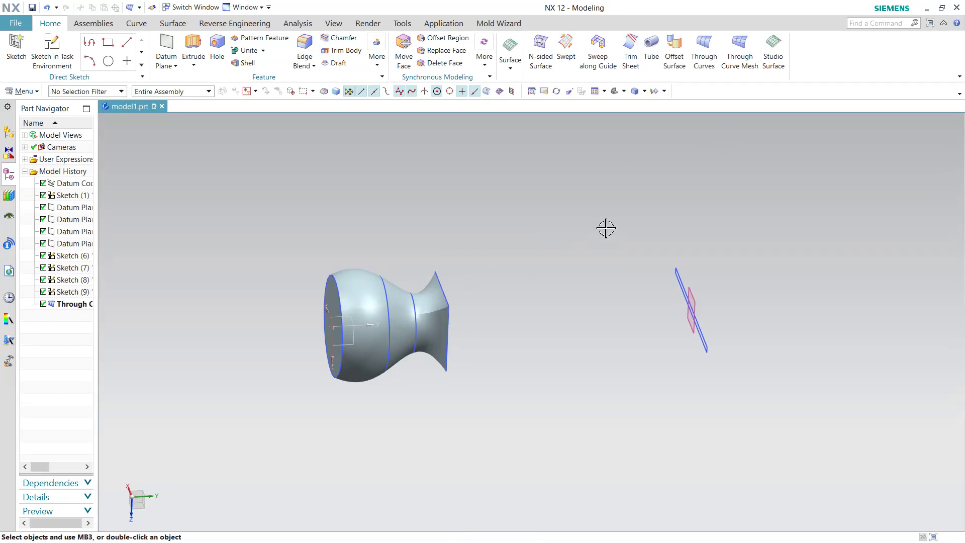
middle_click_drag(606, 228, 563, 242)
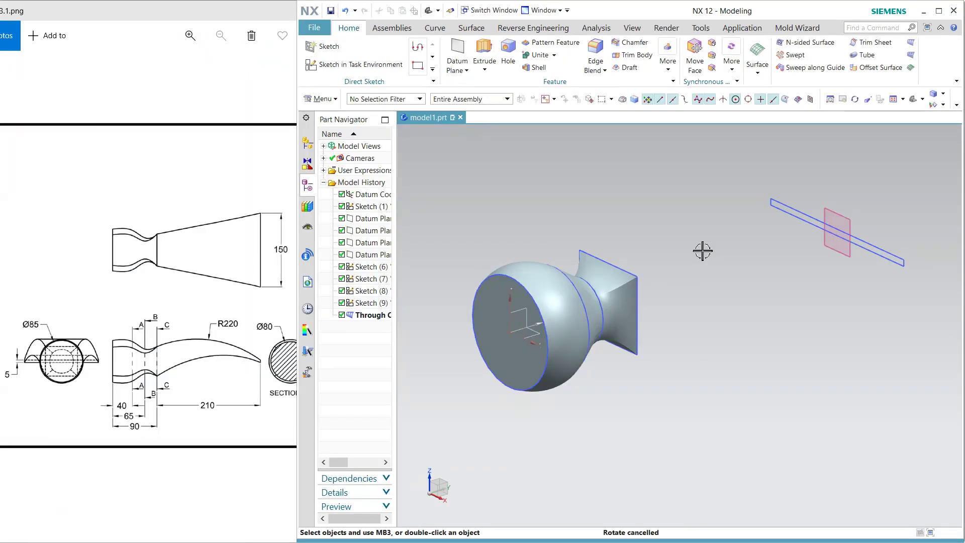
Start a new sketch on the chosen plane with the selected orientation direction
left_click(358, 64)
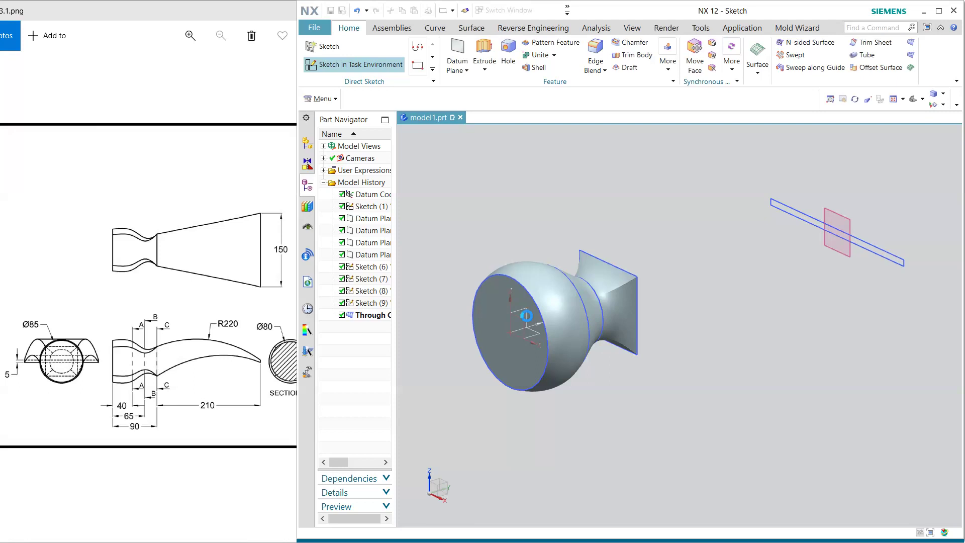
left_click(527, 307)
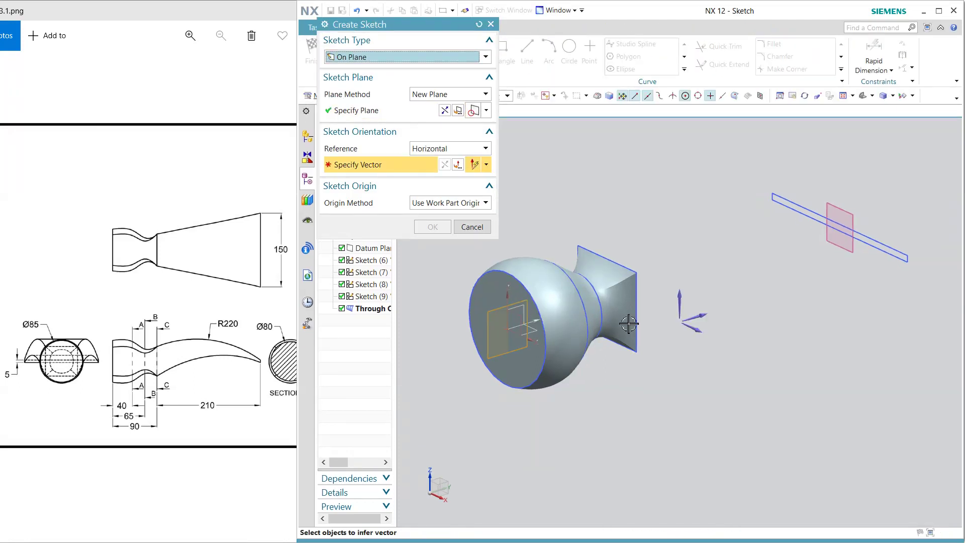
left_click(703, 314)
middle_click(727, 347)
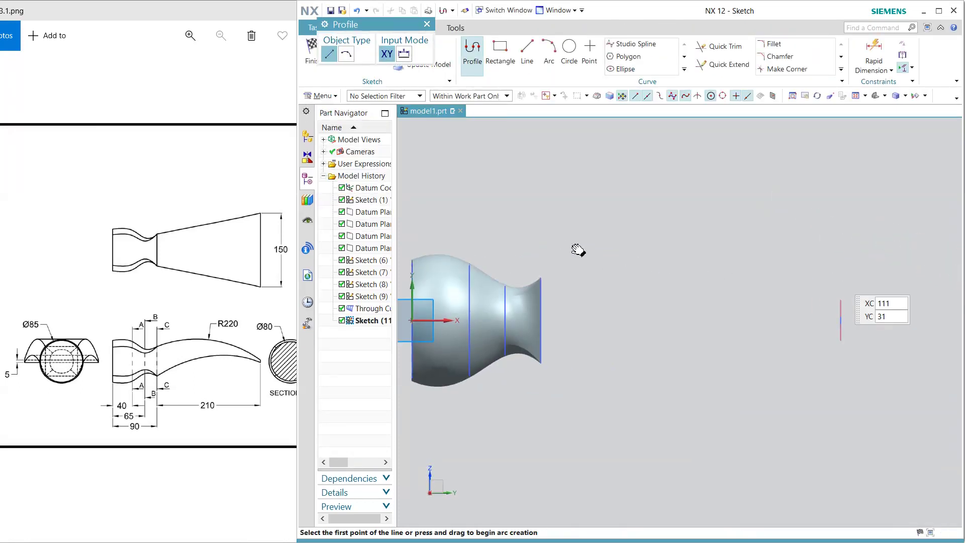
middle_click_drag(578, 250, 500, 245, "shift")
Draw an arc from the neck's top corner out to the far datum plane
key("a")
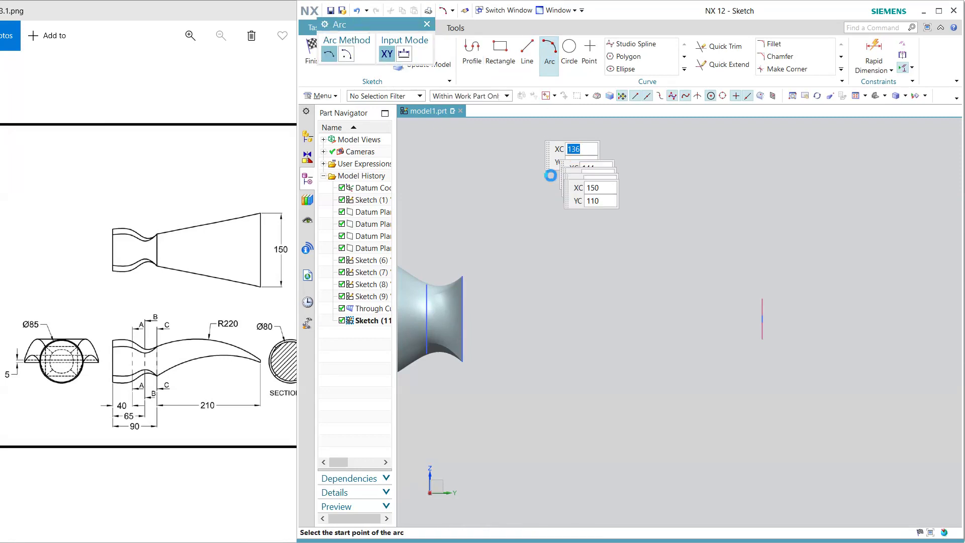
scroll(499, 261, "up", 2)
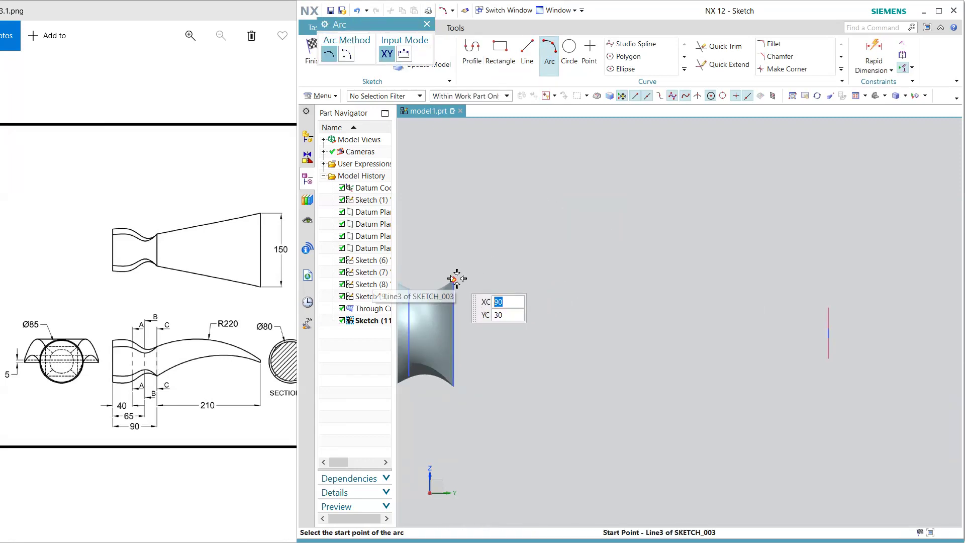
left_click(456, 279)
middle_click_drag(800, 323, 828, 328)
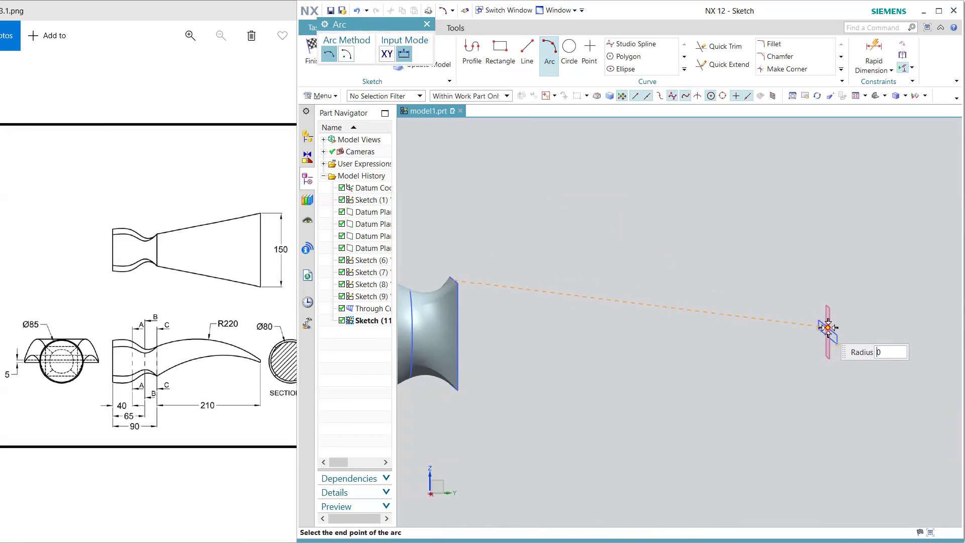
left_click(828, 328)
left_click(803, 296)
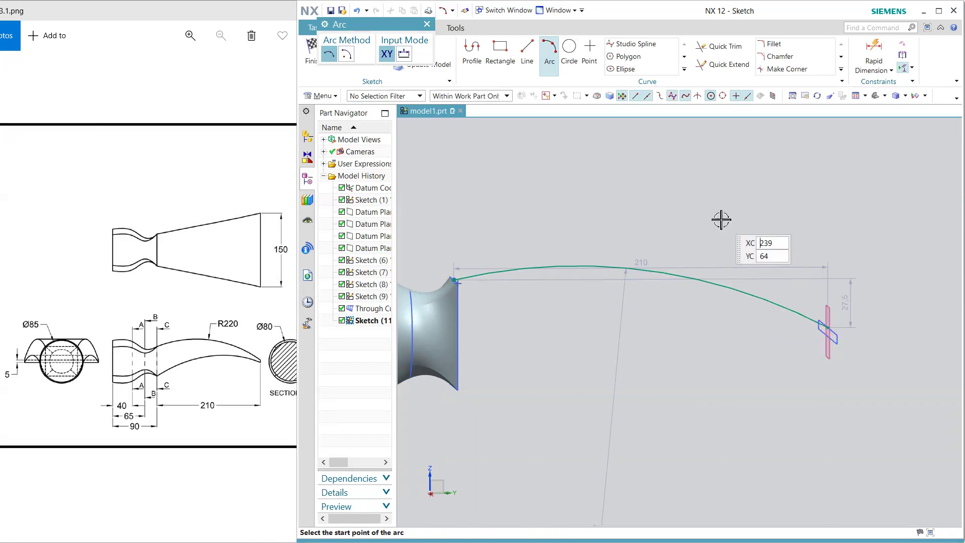
key("Escape")
middle_click_drag(753, 205, 727, 200)
Set the arc's radius dimension to 220
key("F8")
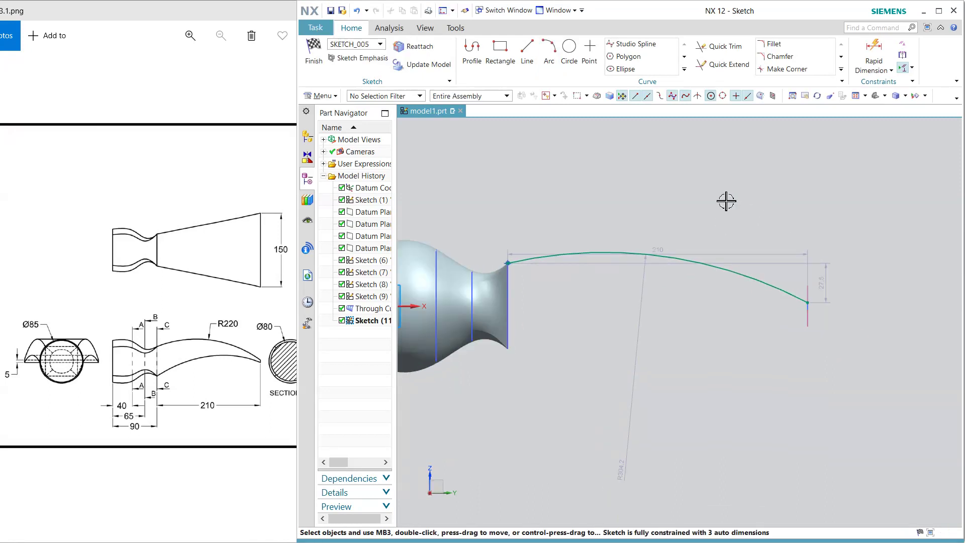
double_click(645, 331)
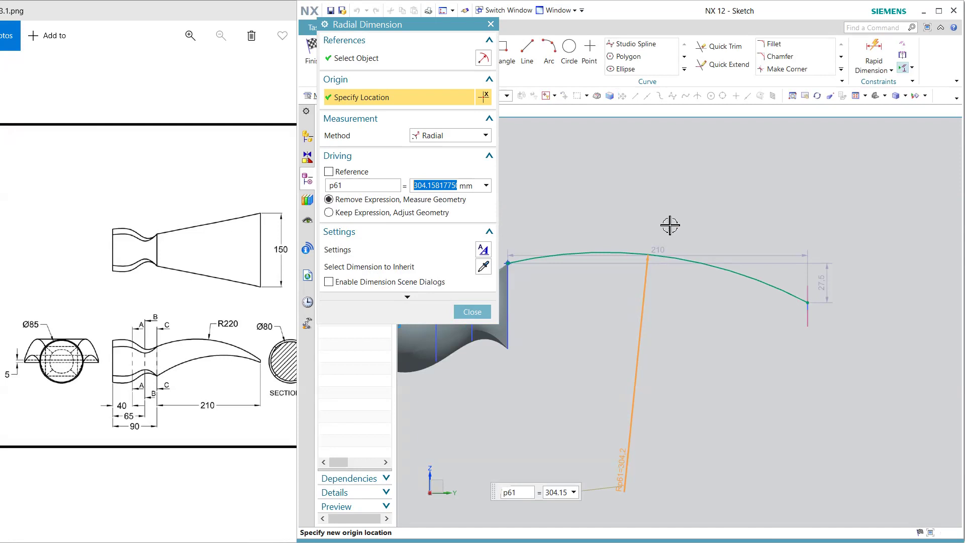
type("220")
key("Return")
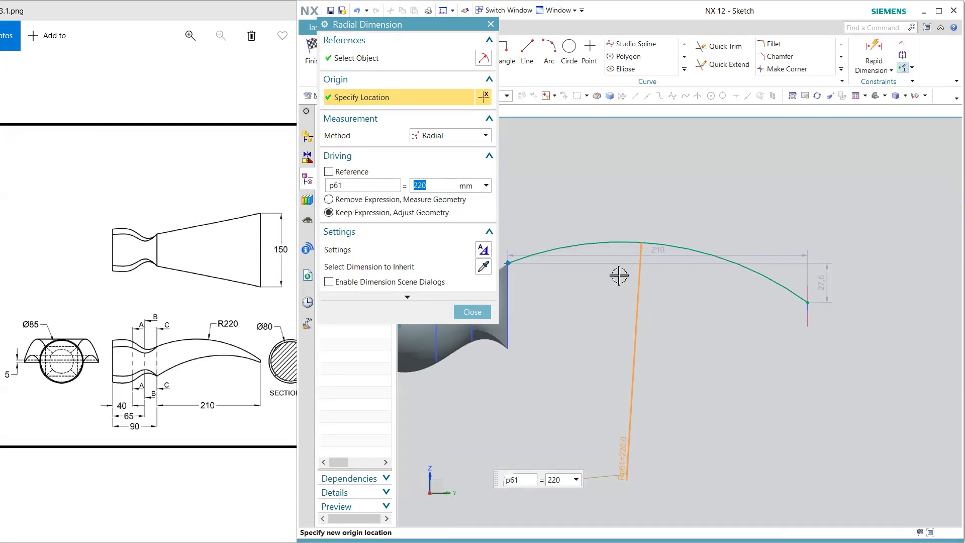
left_click(472, 312)
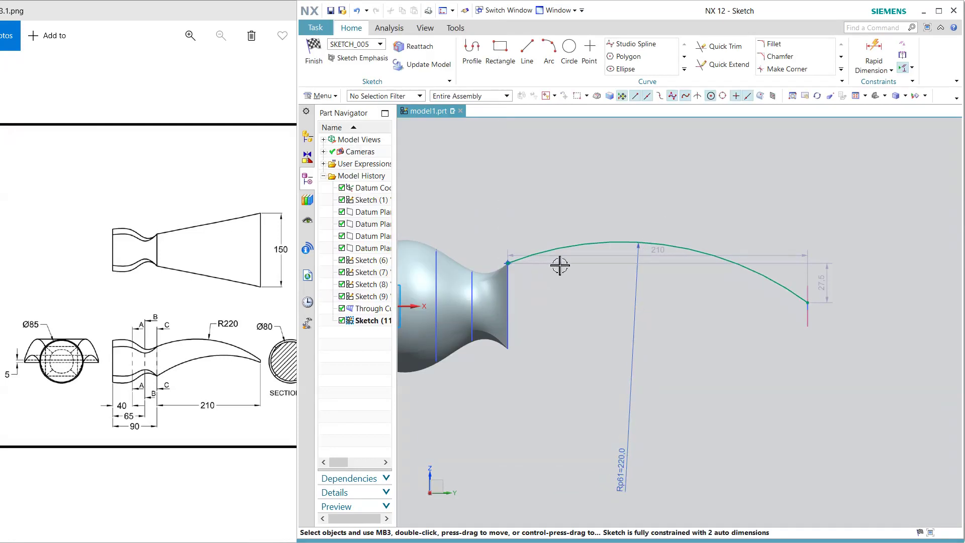
left_click_drag(569, 246, 577, 226)
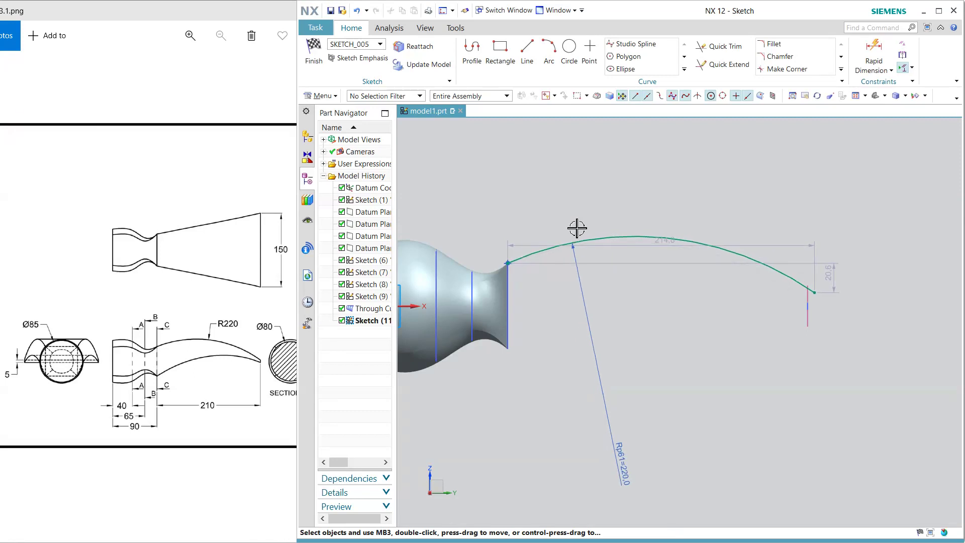
scroll(811, 308, "up", 2)
scroll(811, 308, "up", 2)
Constrain the arc's end point vertically aligned and coincident with the far plane's point
middle_click_drag(812, 308, 815, 308)
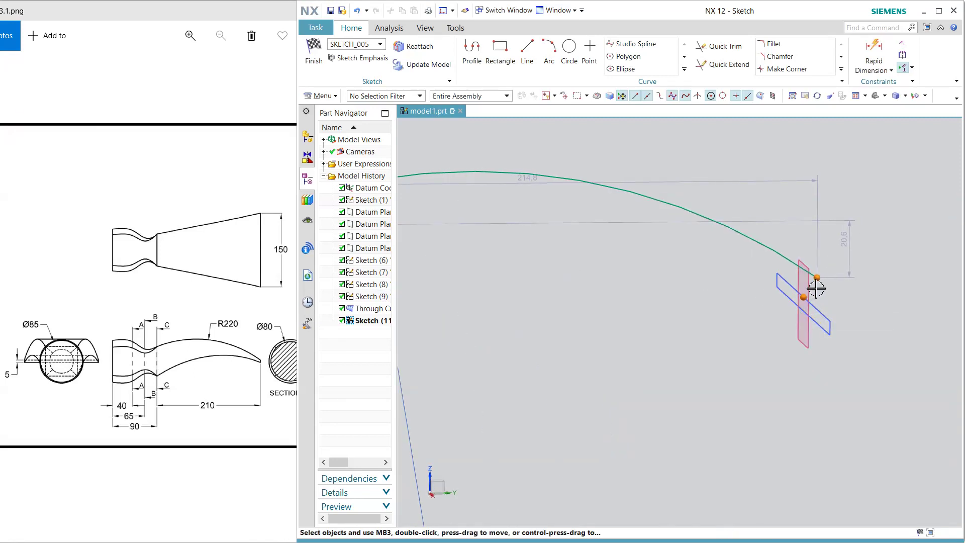
left_click(839, 299)
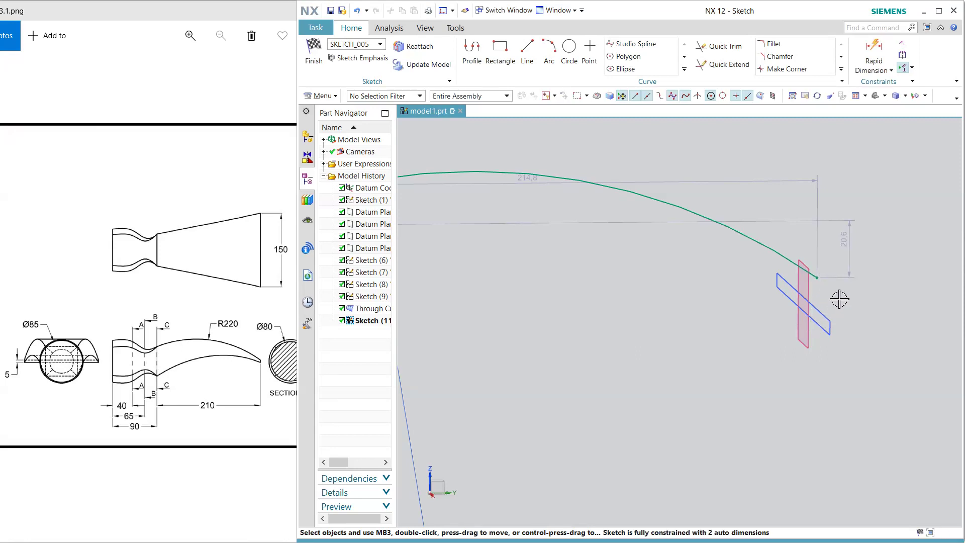
left_click(817, 278)
left_click(830, 322)
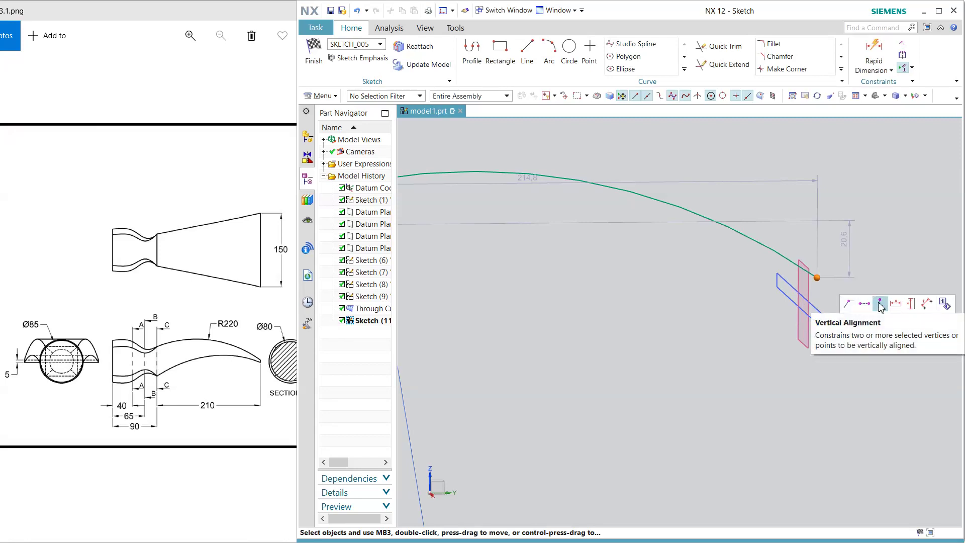
left_click(880, 303)
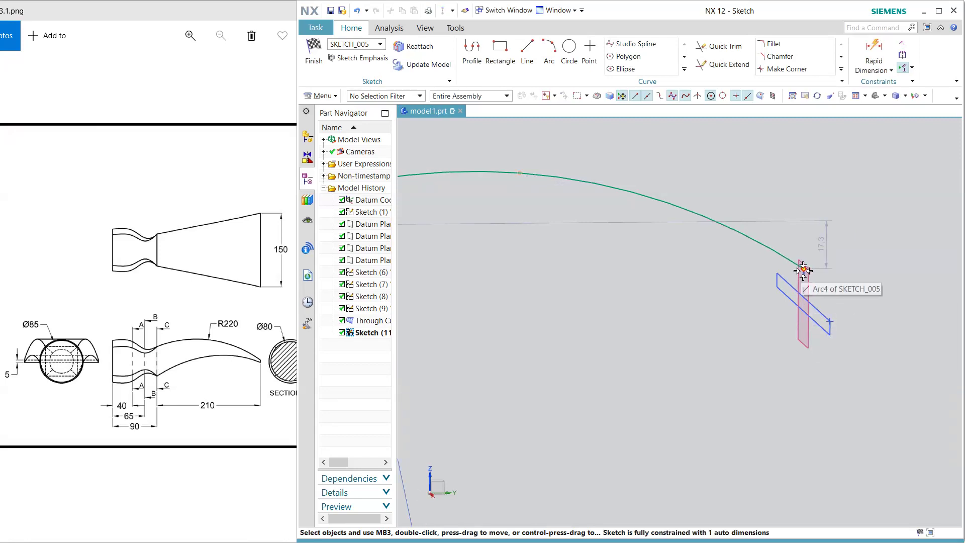
left_click(830, 320)
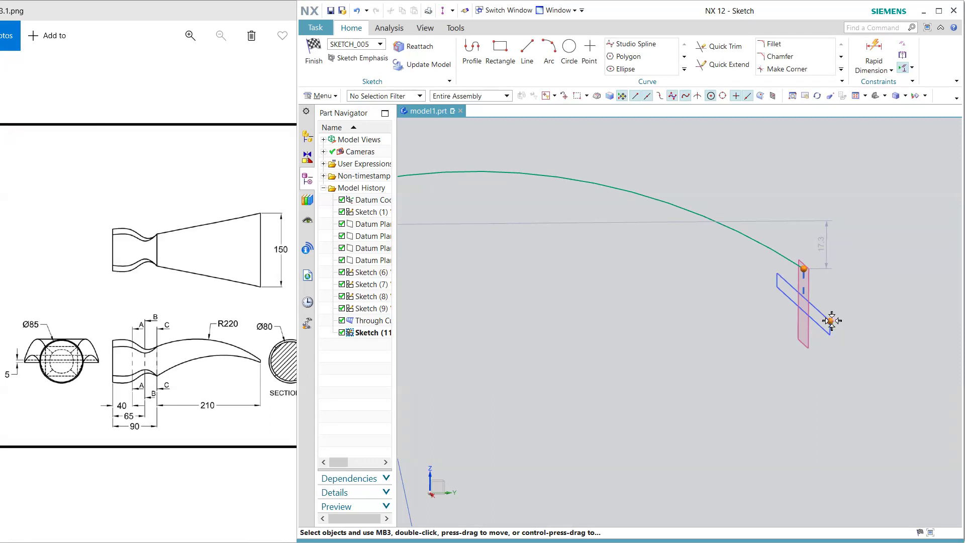
left_click(854, 303)
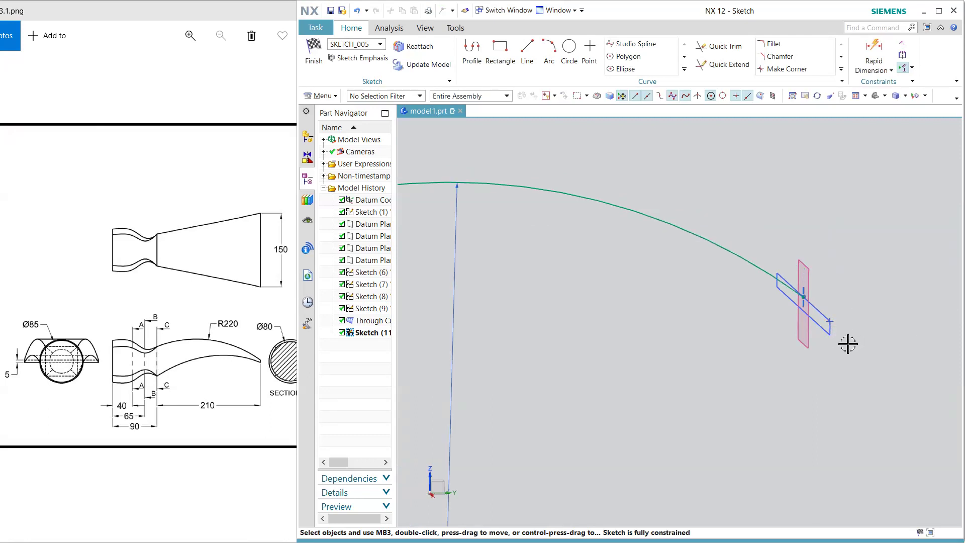
key("shift+F8")
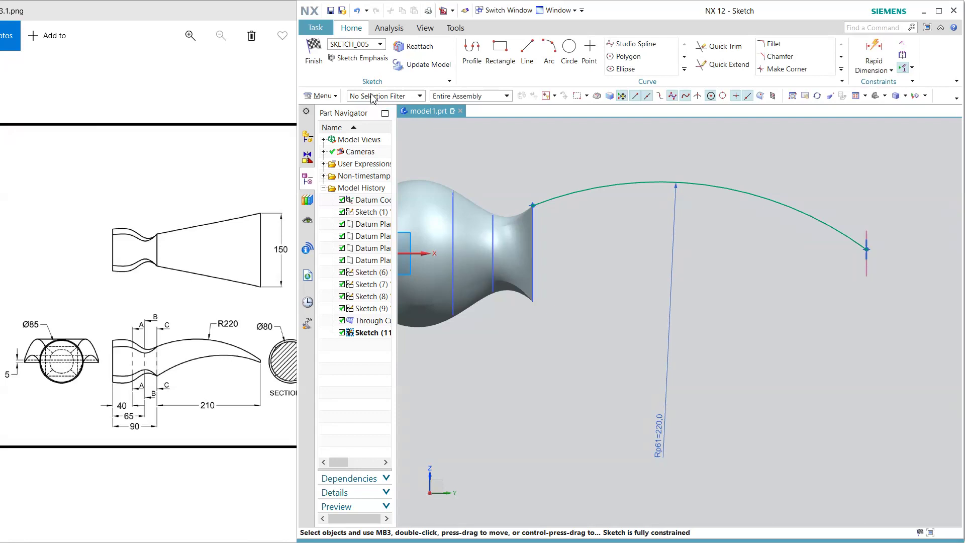
Sweep from the square neck section to the tip rectangle along the R220 arc guide
left_click(313, 50)
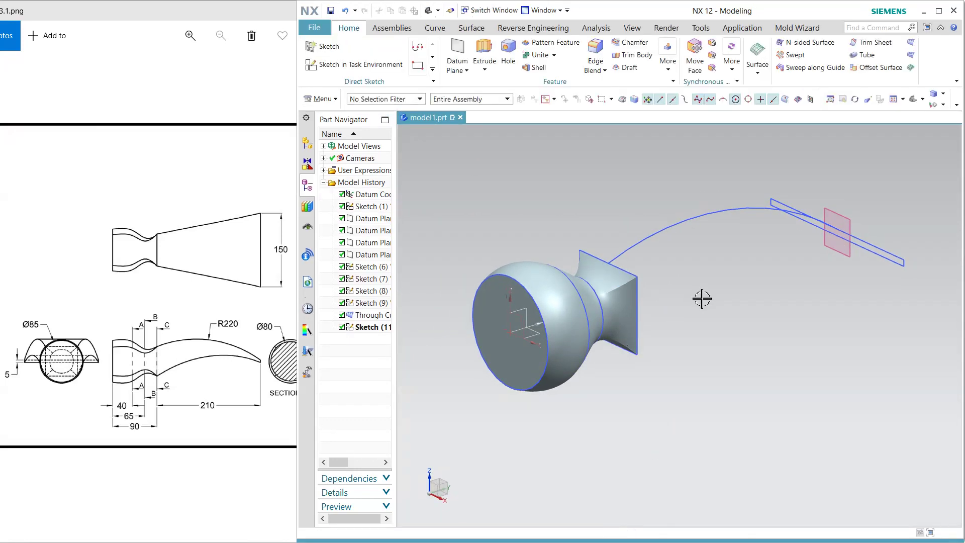
middle_click_drag(702, 299, 738, 265)
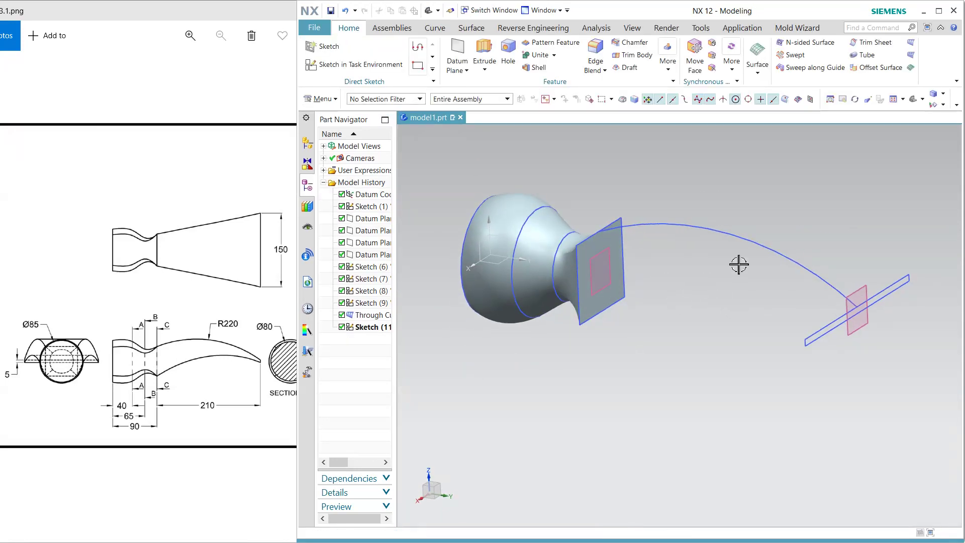
left_click(793, 56)
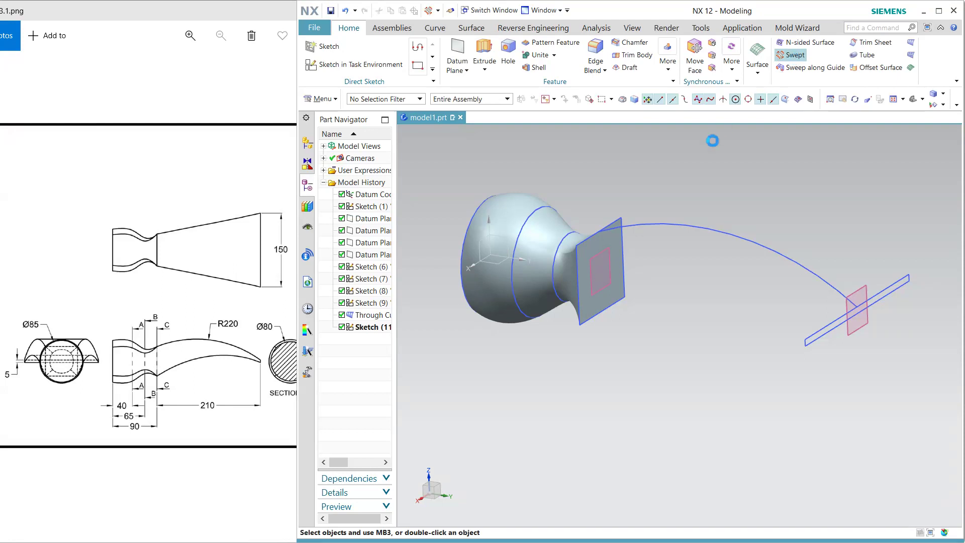
left_click(616, 221)
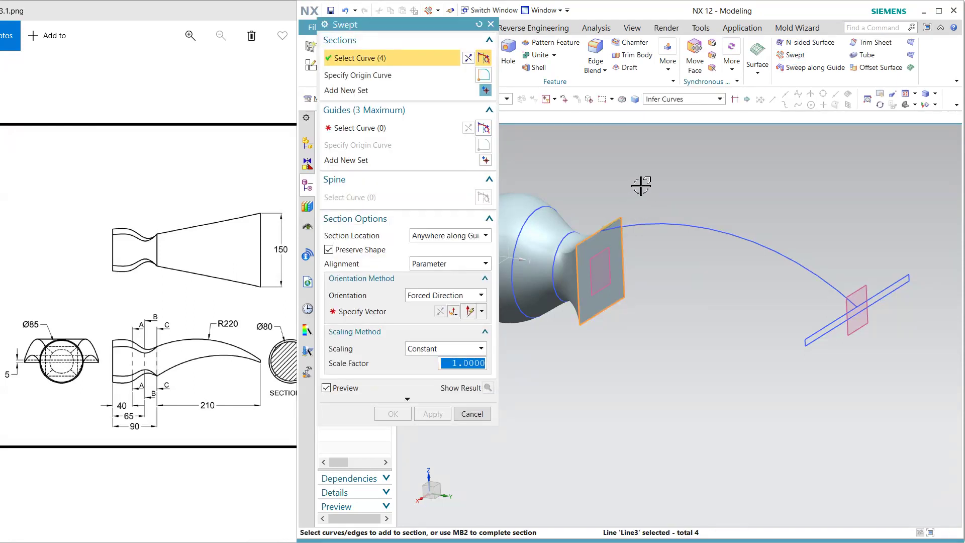
left_click(484, 91)
left_click(892, 283)
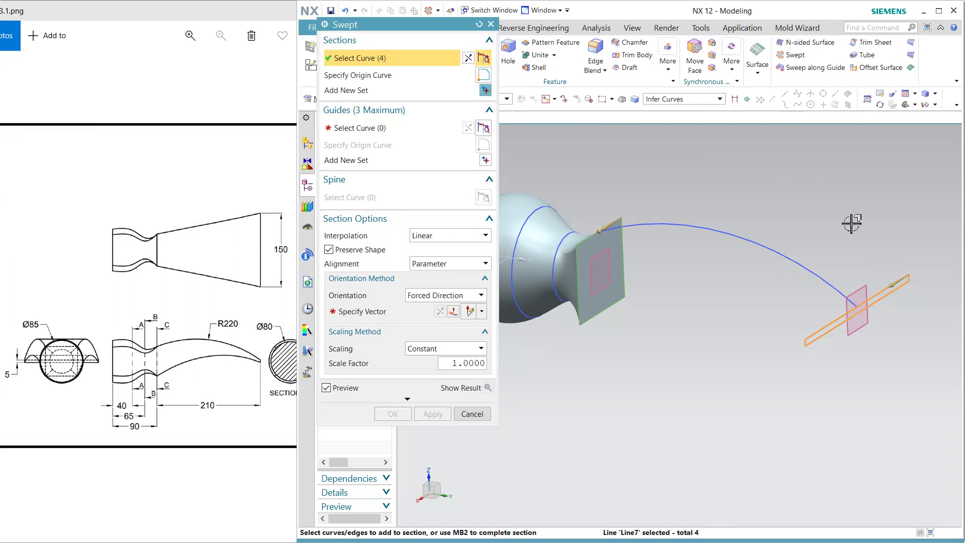
left_click(438, 131)
left_click(439, 131)
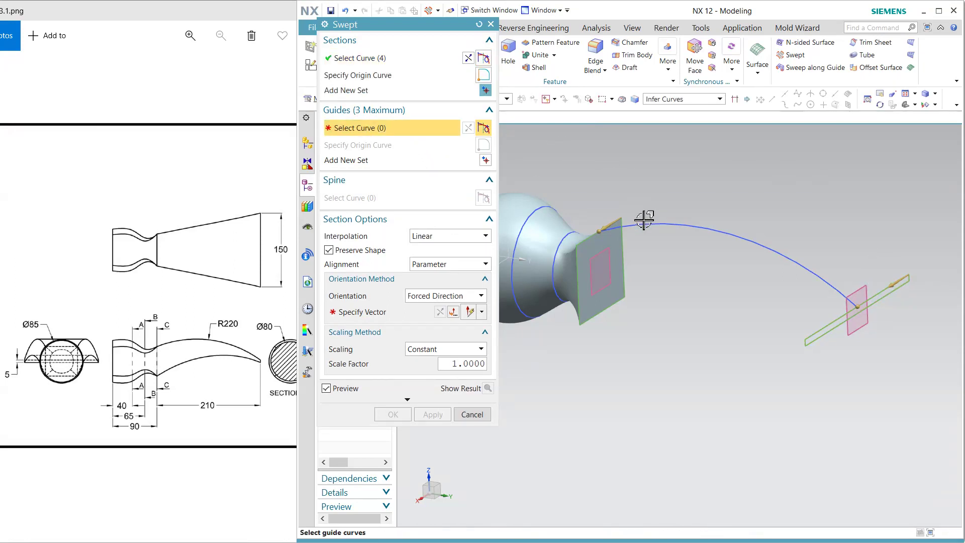
left_click(639, 223)
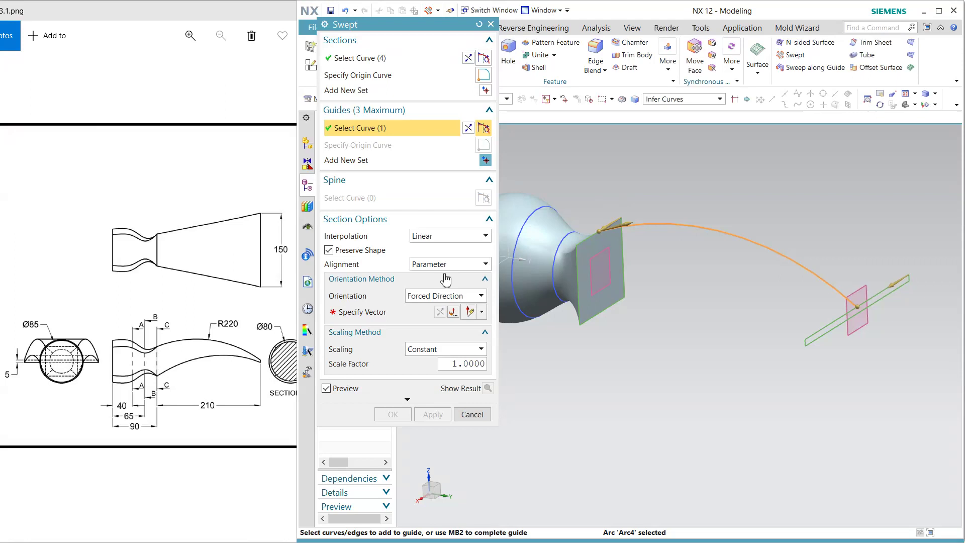
Set the sweep's section orientation to Forced Direction along the Y-axis
left_click(441, 295)
left_click(433, 307)
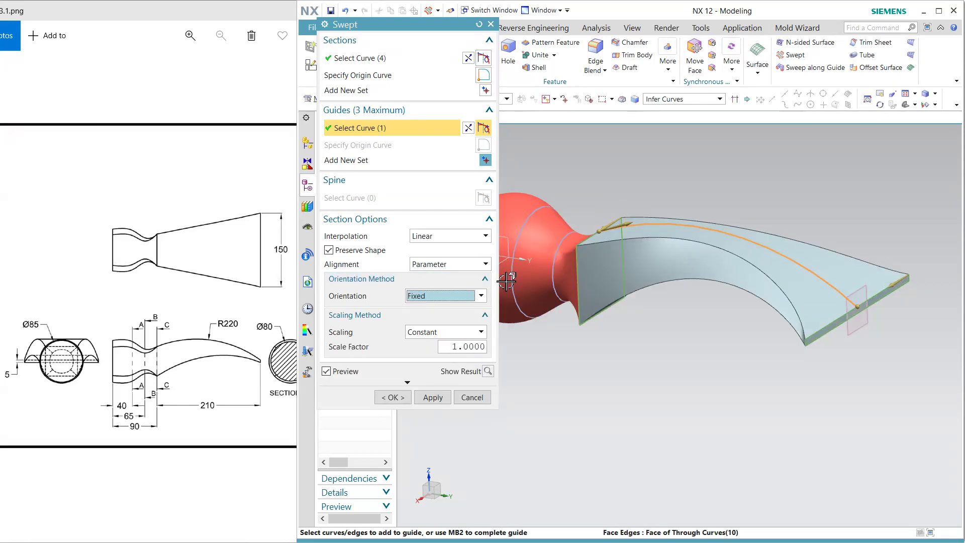
middle_click_drag(646, 340, 634, 360)
left_click(459, 296)
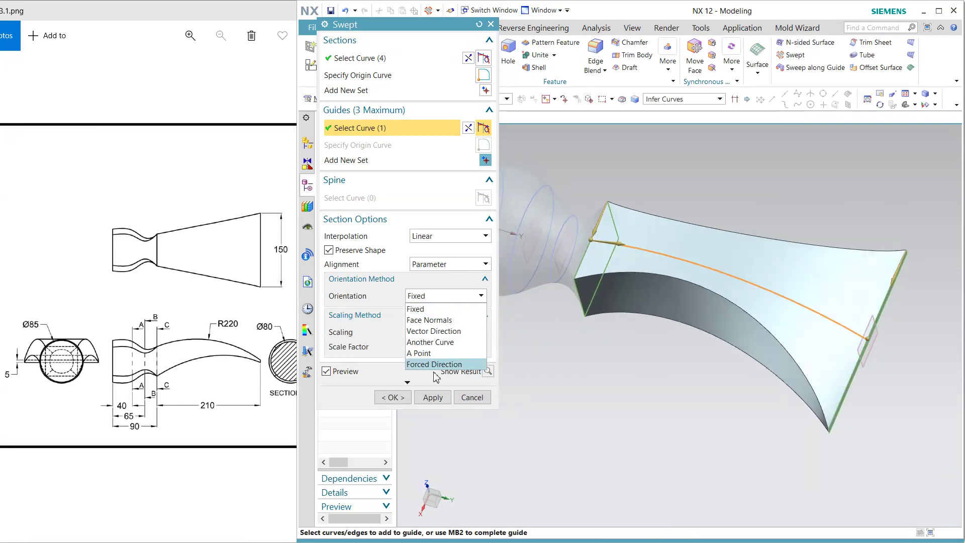
left_click(441, 363)
left_click(703, 334)
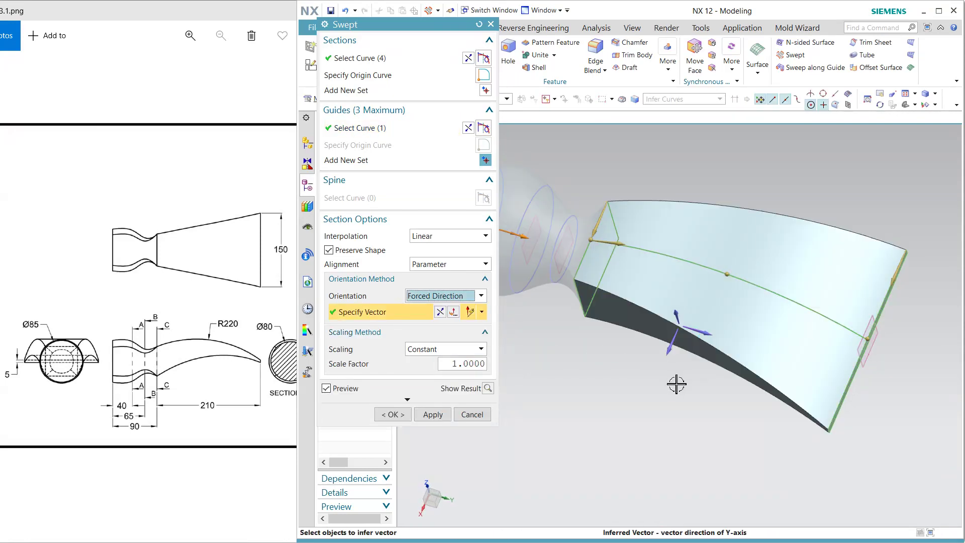
middle_click_drag(655, 391, 552, 397)
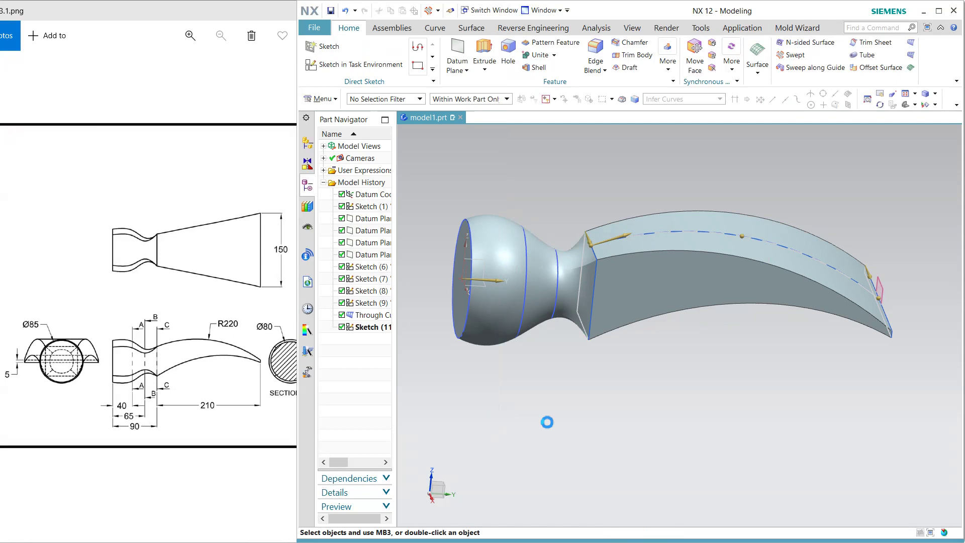
Hide the claw-tip datum plane and Sketches 9, 11, 8, 7, 6 and 1 with Ctrl+B
middle_click_drag(609, 398, 641, 400)
left_click(793, 350)
key("ctrl+b")
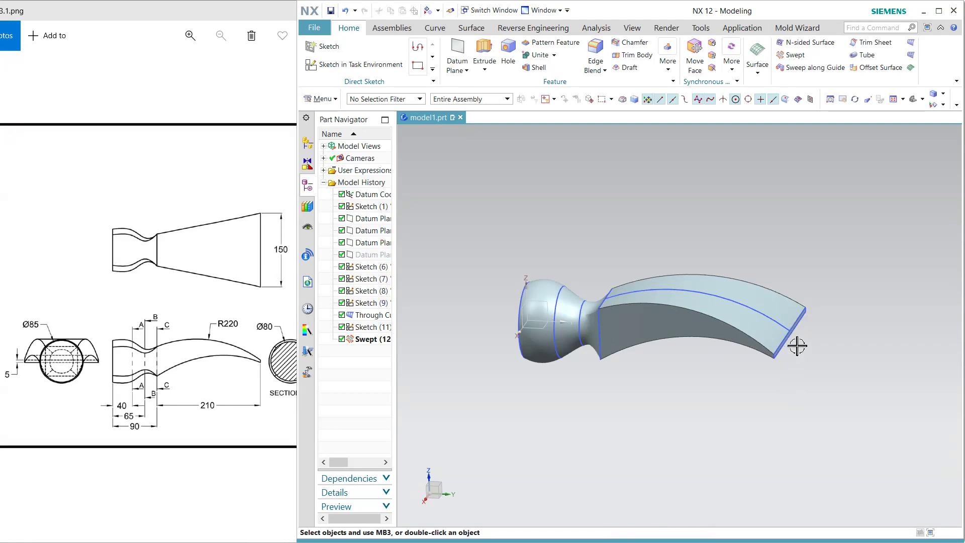
left_click(786, 336)
key("ctrl+b")
left_click(780, 325)
key("ctrl+b")
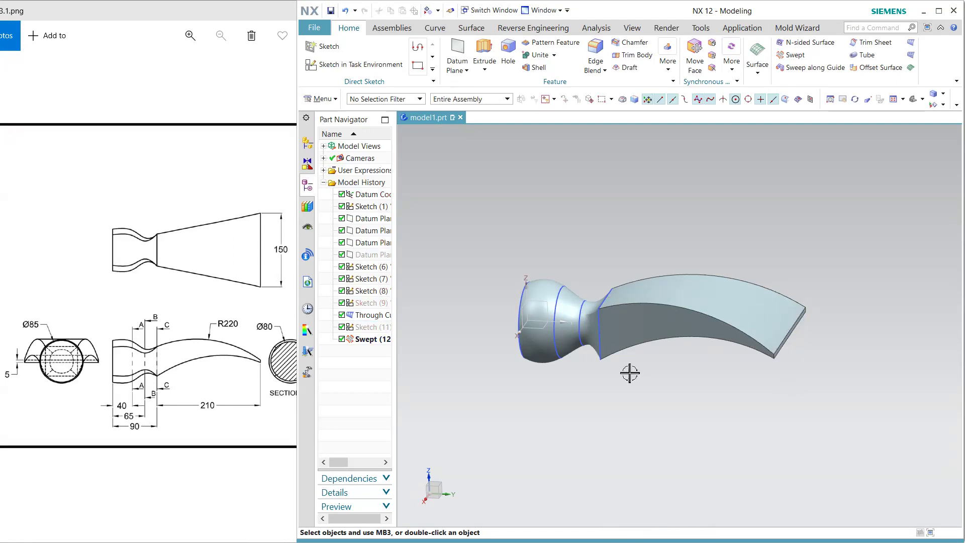
left_click(598, 332)
key("ctrl+b")
left_click(581, 327)
key("ctrl+b")
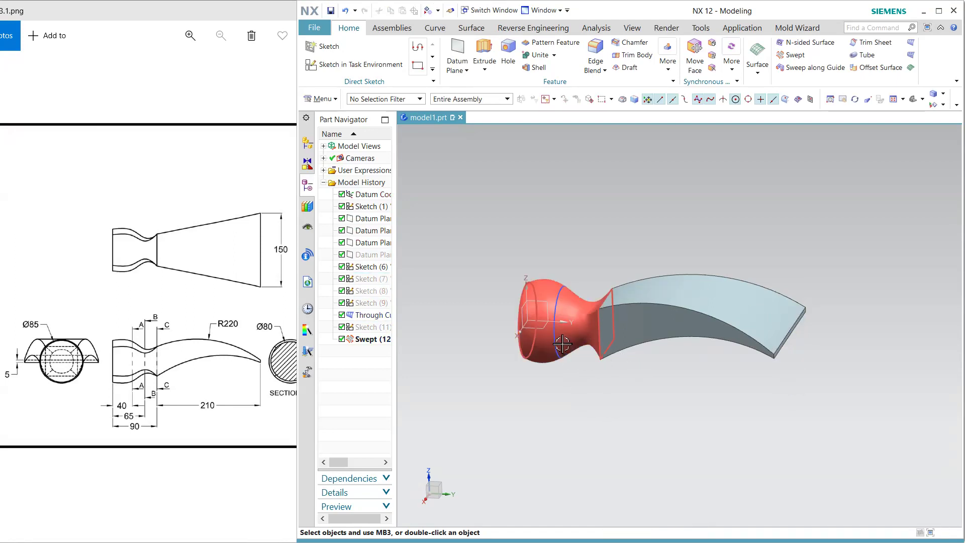
left_click(557, 347)
key("ctrl+b")
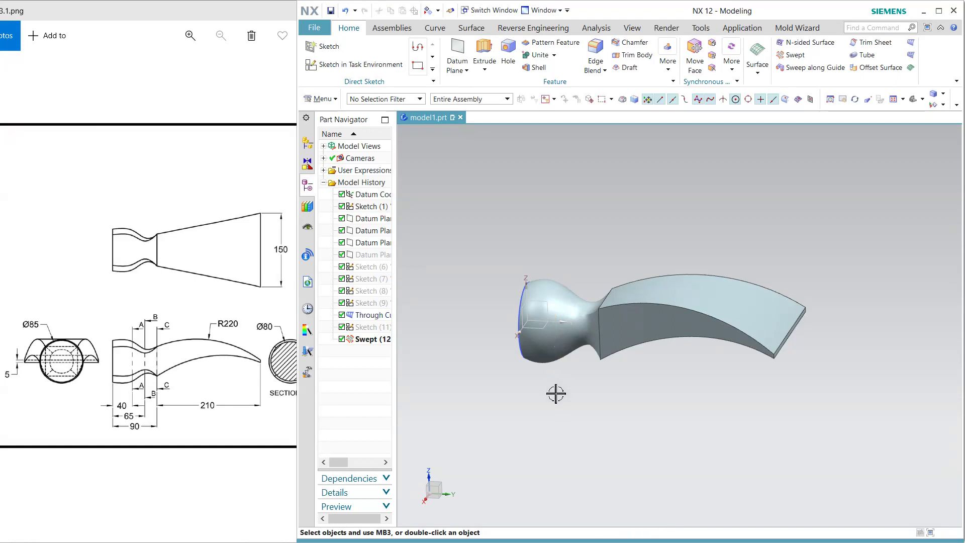
left_click(518, 343)
key("ctrl+b")
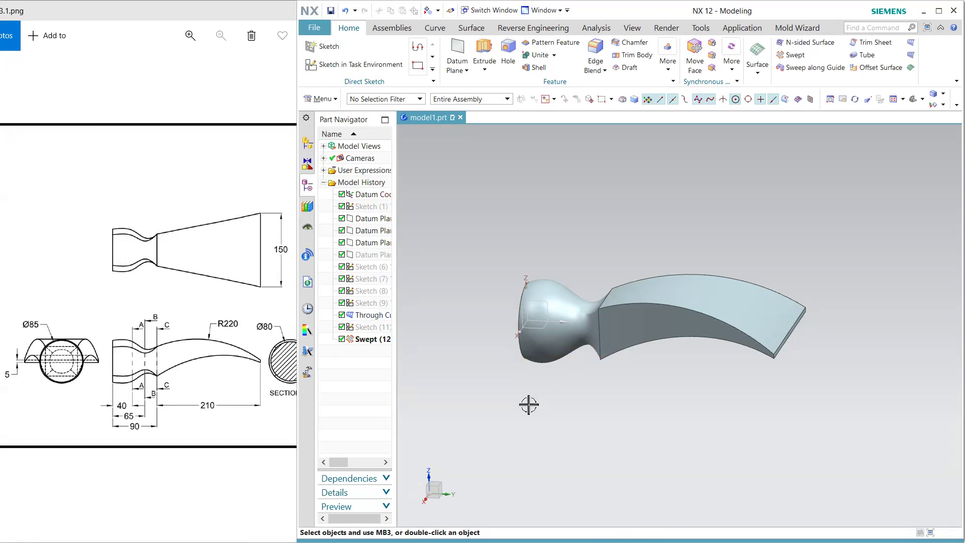
Turn on Preserve Shape in the head's Through Curves loft
double_click(517, 348)
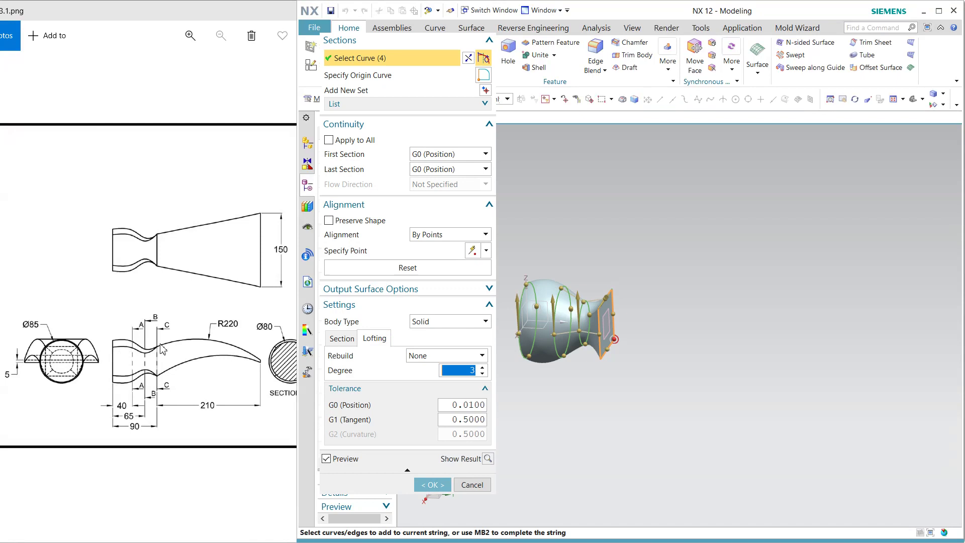
left_click(360, 221)
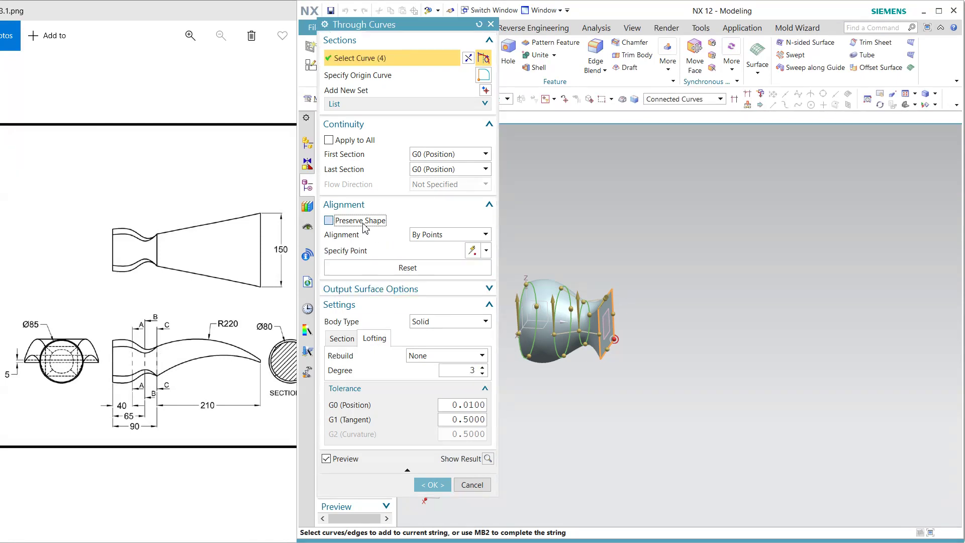
left_click(432, 485)
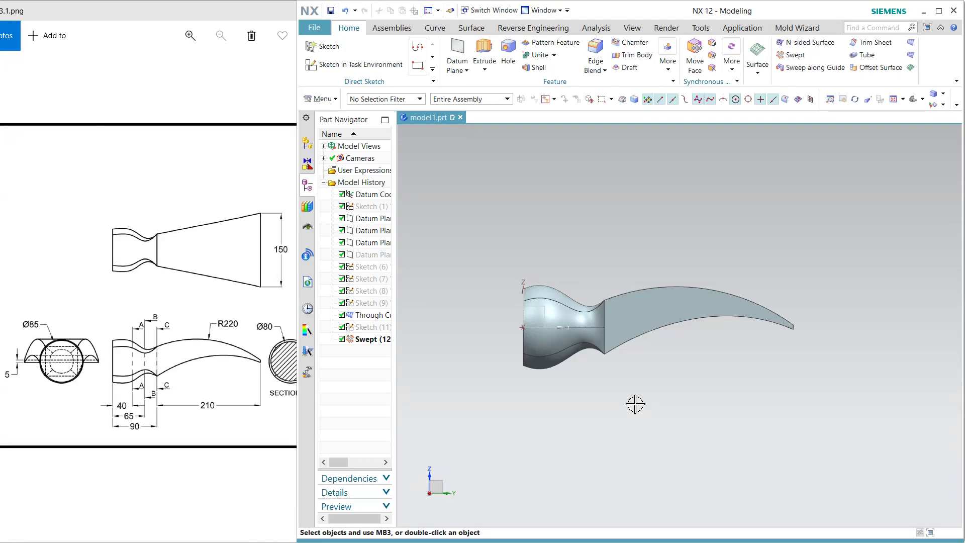
Hide the datum coordinate system on the head's face
middle_click_drag(635, 404, 603, 404)
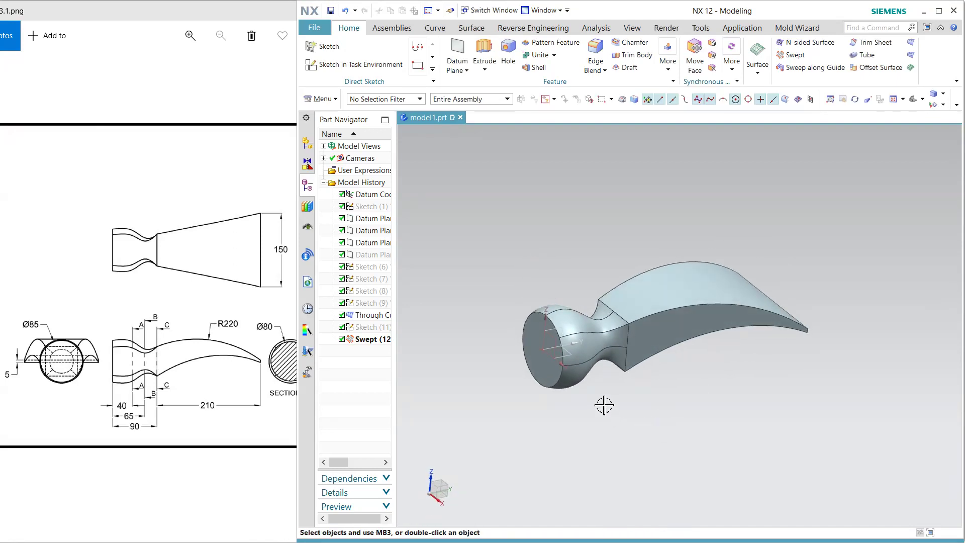
left_click(542, 357)
key("ctrl+b")
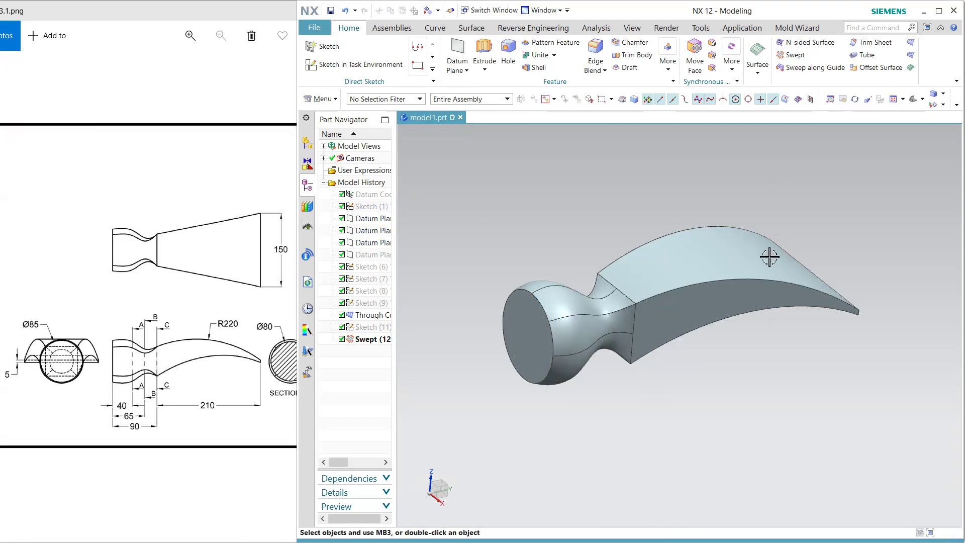
Turn on True Shading and apply a gold global material to the hammer
left_click(632, 28)
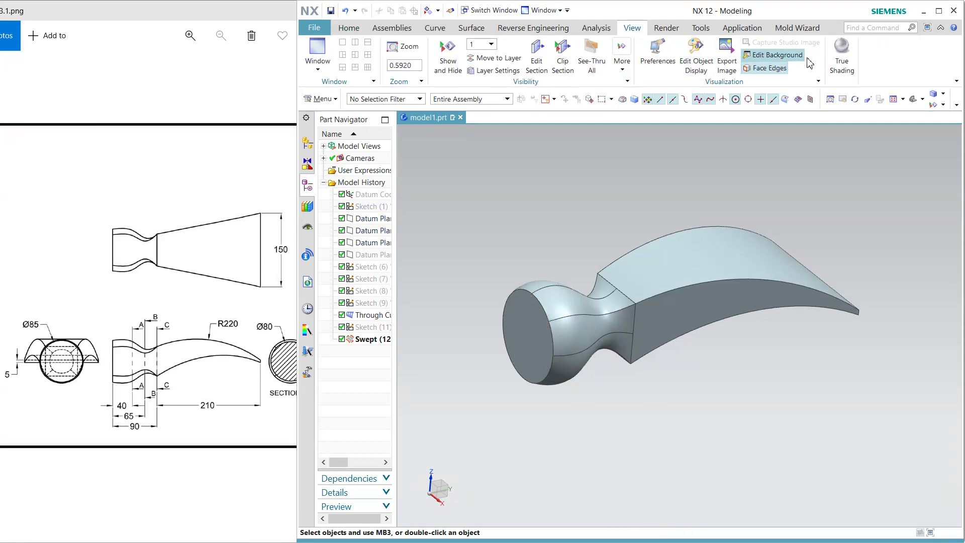
left_click(842, 55)
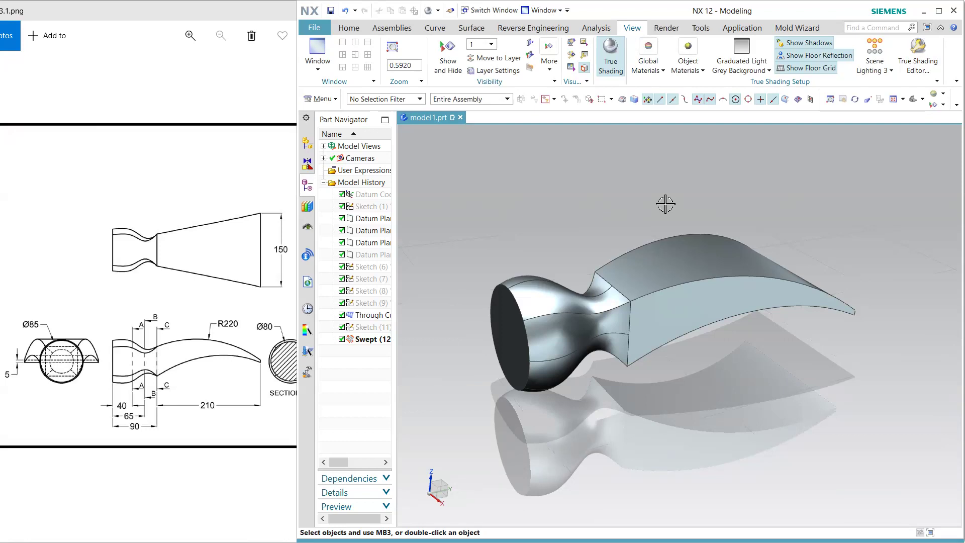
left_click(653, 74)
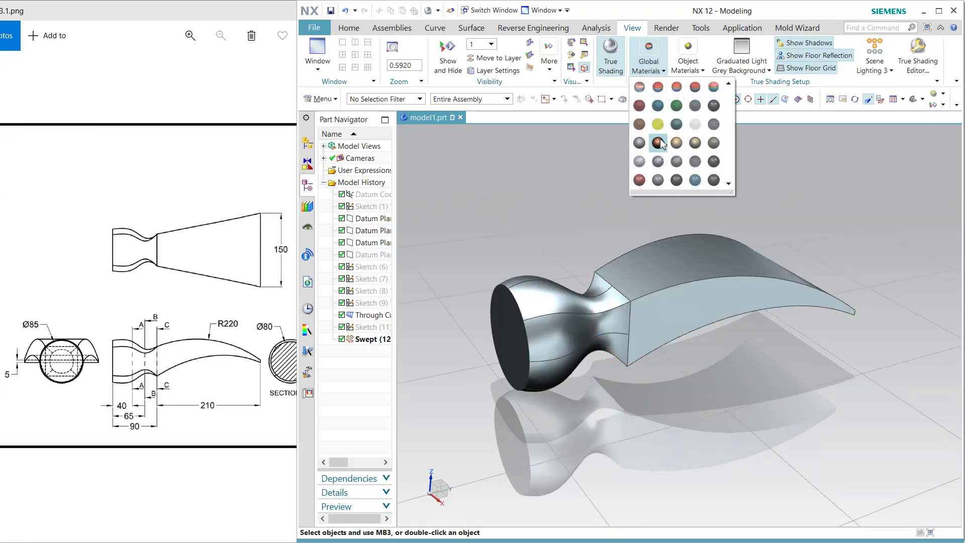
left_click(672, 143)
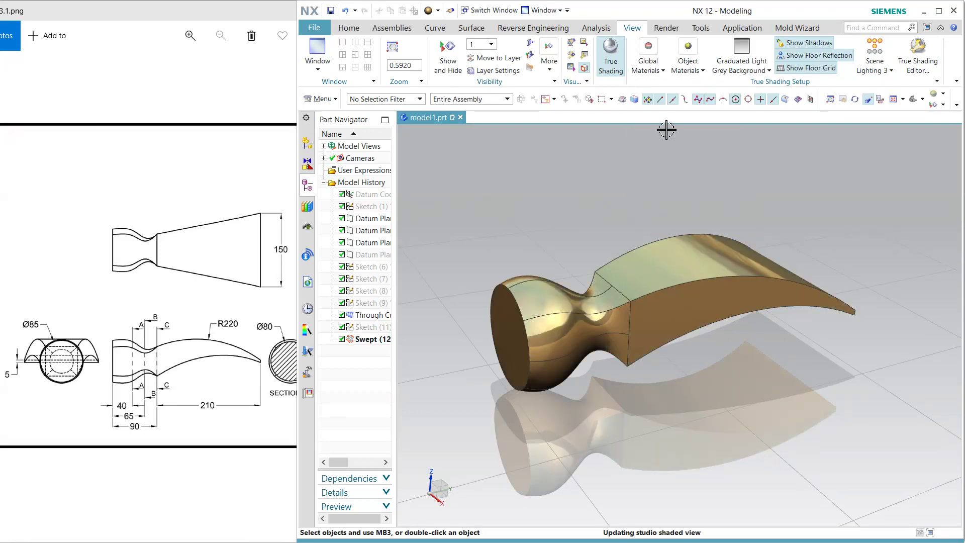